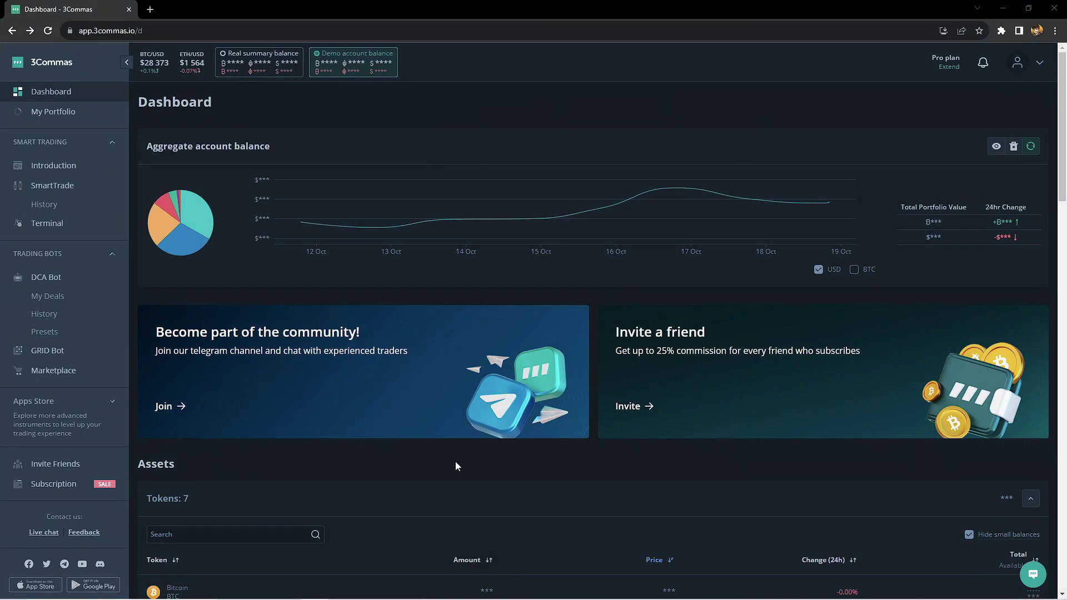
# Open SmartTrade from the sidebar, showing the demo account's ETH/USDT chart.
pyautogui.click(61, 185)
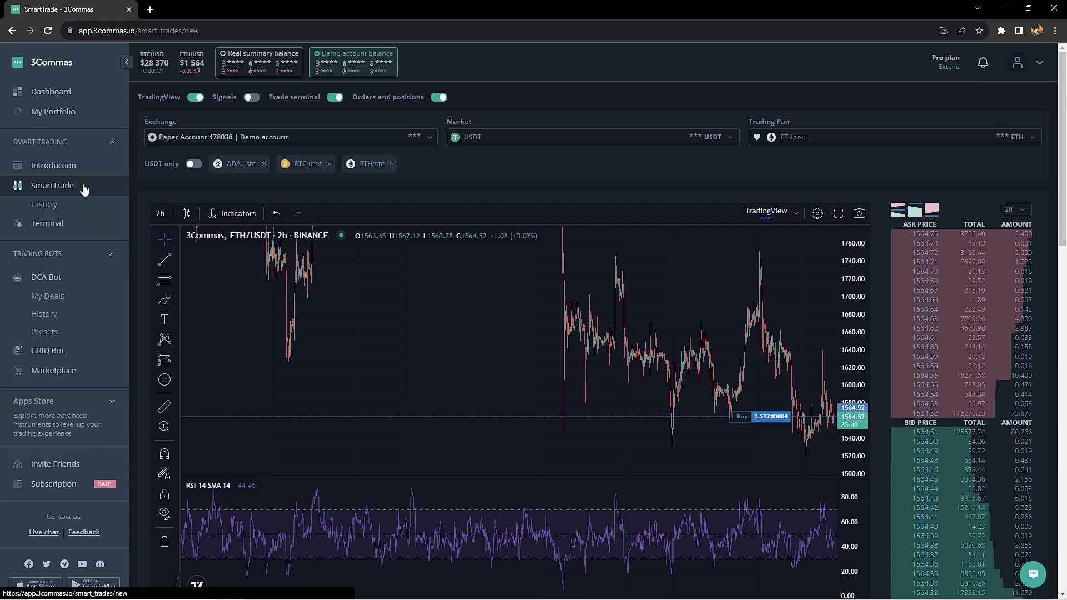
# Switch to BTC/USDT and enable a +10% (31207.02) take profit and a -4% (27235.20) stop loss.
pyautogui.click(310, 168)
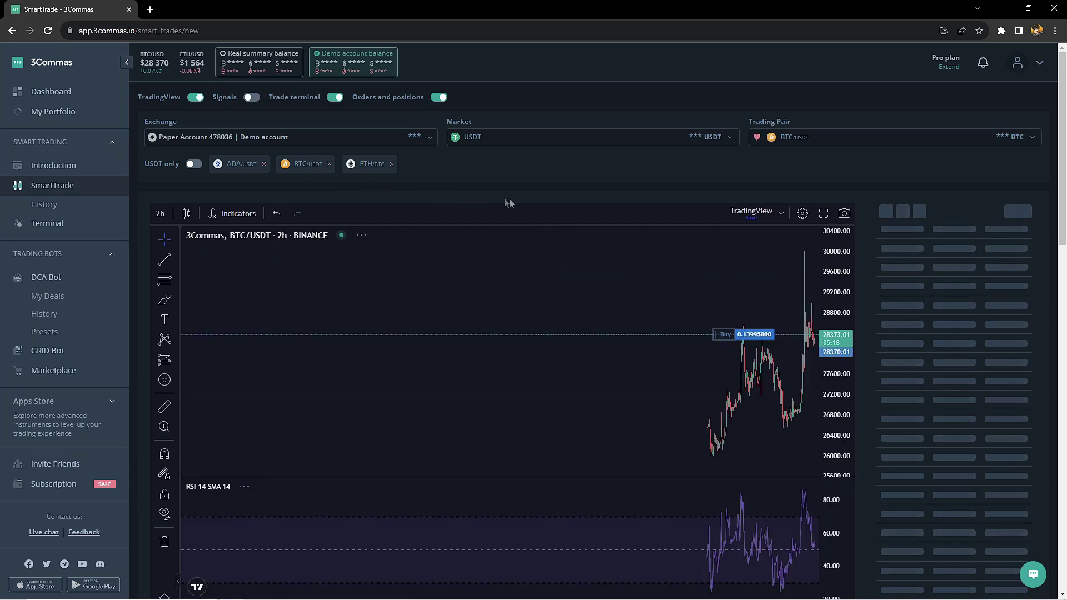
pyautogui.scroll(-7, 715, 195)
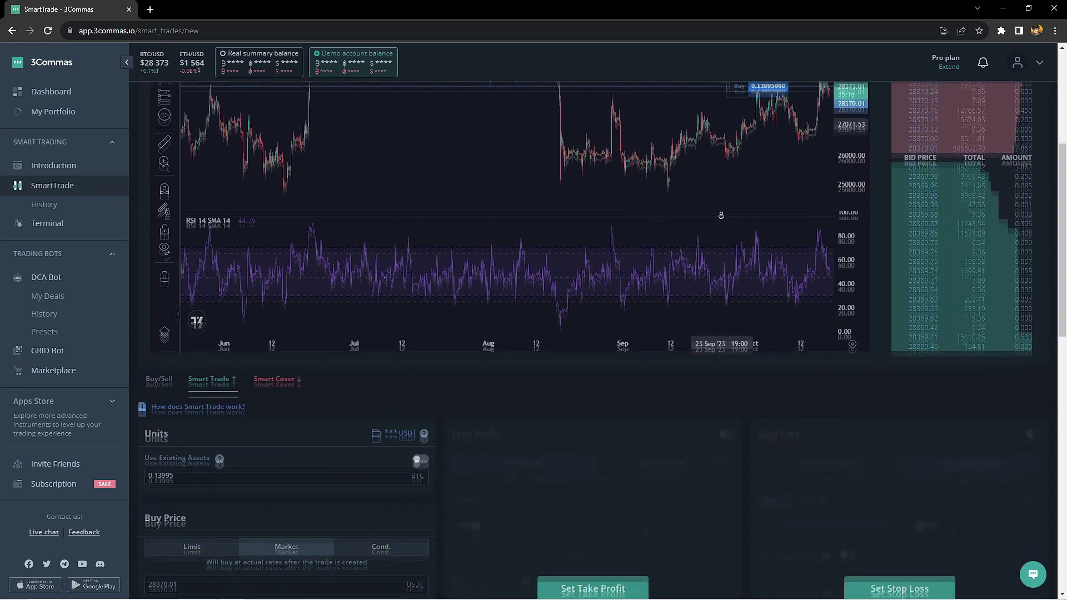
pyautogui.click(586, 315)
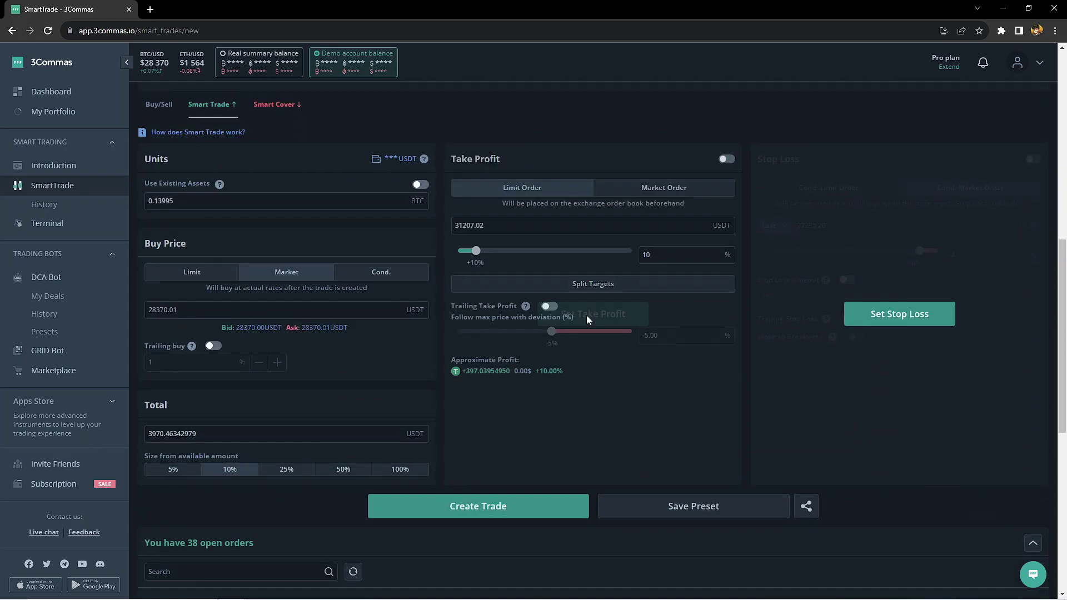
pyautogui.click(871, 322)
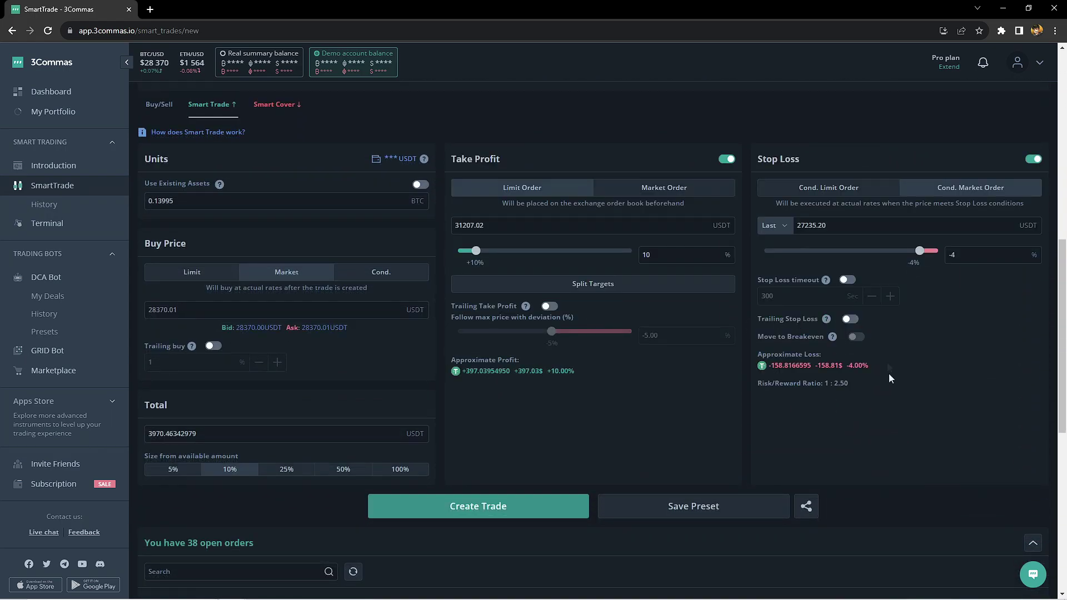
pyautogui.scroll(1, 898, 341)
pyautogui.scroll(7, 898, 340)
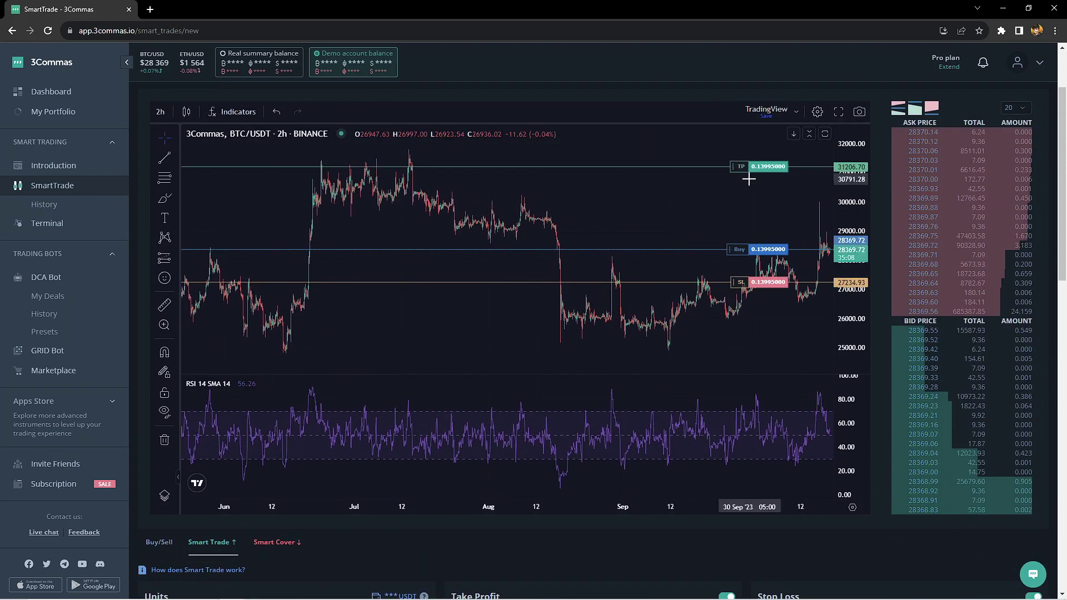
# Drag the take profit up to 31802.29 (+12.10%) and the stop loss down to 27224.13 (-4.03%).
pyautogui.moveTo(743, 169)
pyautogui.mouseDown()
pyautogui.moveTo(743, 207)
pyautogui.moveTo(743, 166)
pyautogui.mouseUp()
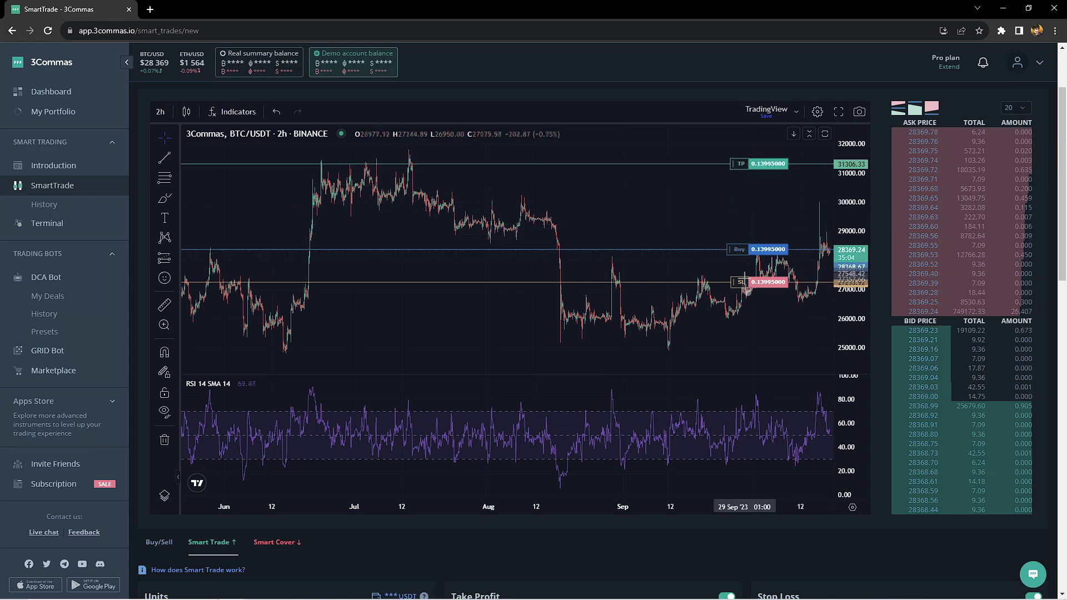
pyautogui.moveTo(740, 286); pyautogui.dragTo(740, 283)
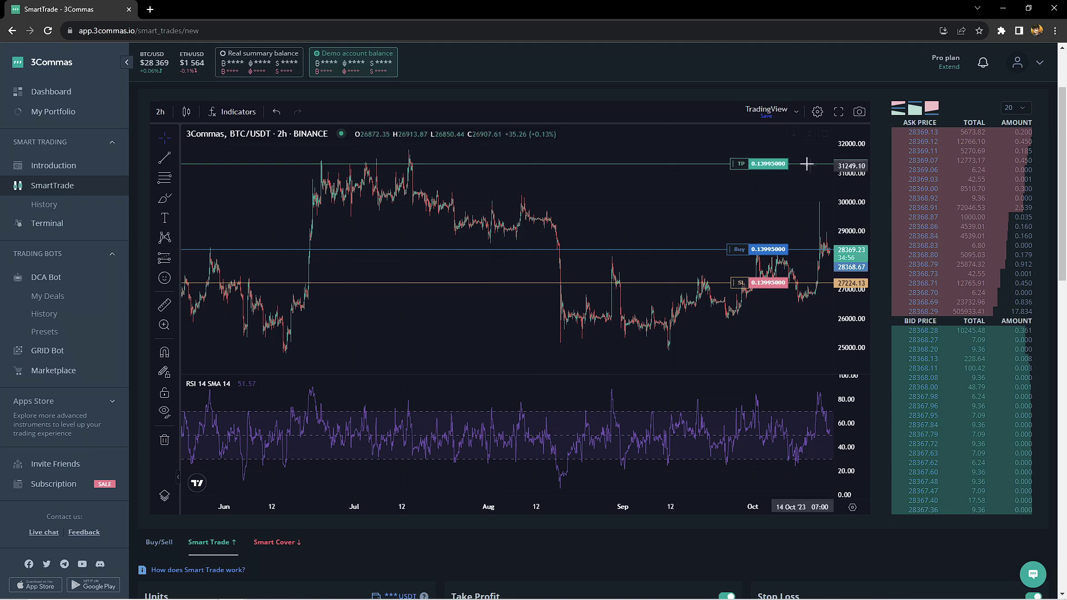
pyautogui.moveTo(740, 164); pyautogui.dragTo(738, 150)
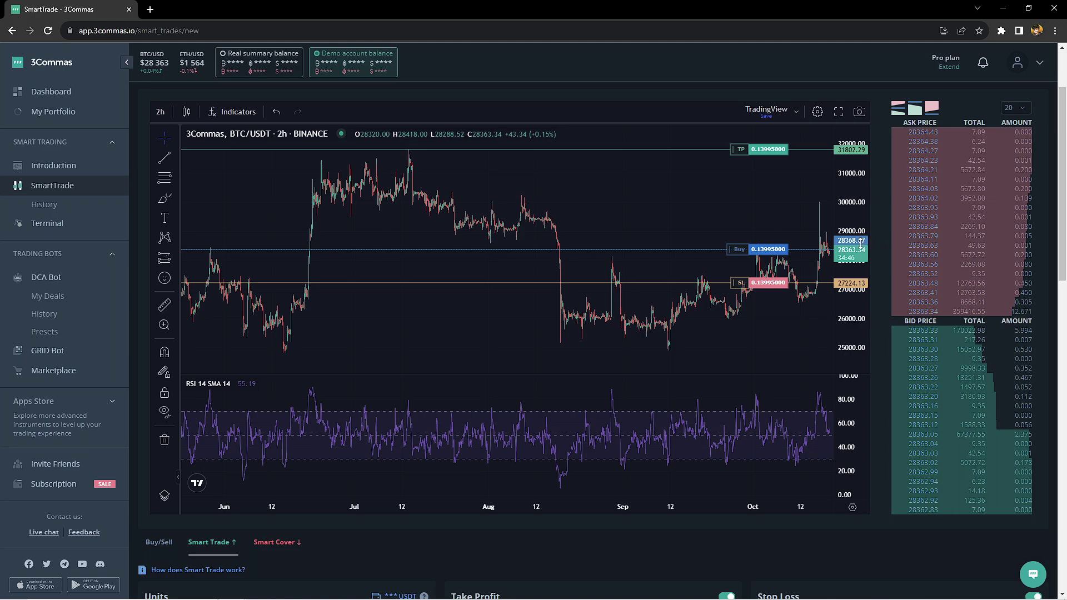
pyautogui.scroll(-1, 863, 333)
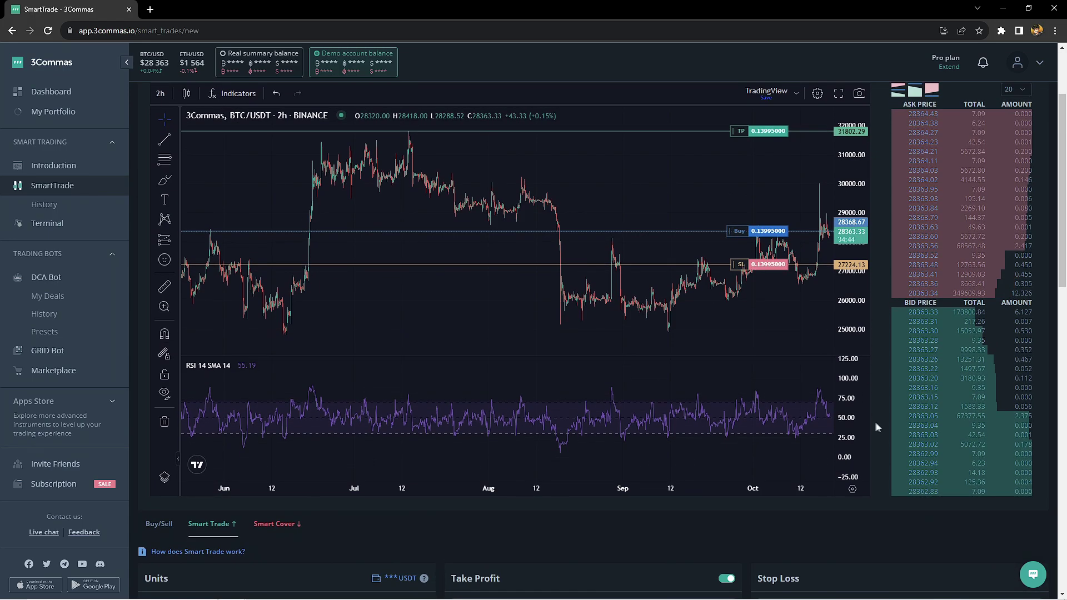
pyautogui.scroll(-7, 878, 422)
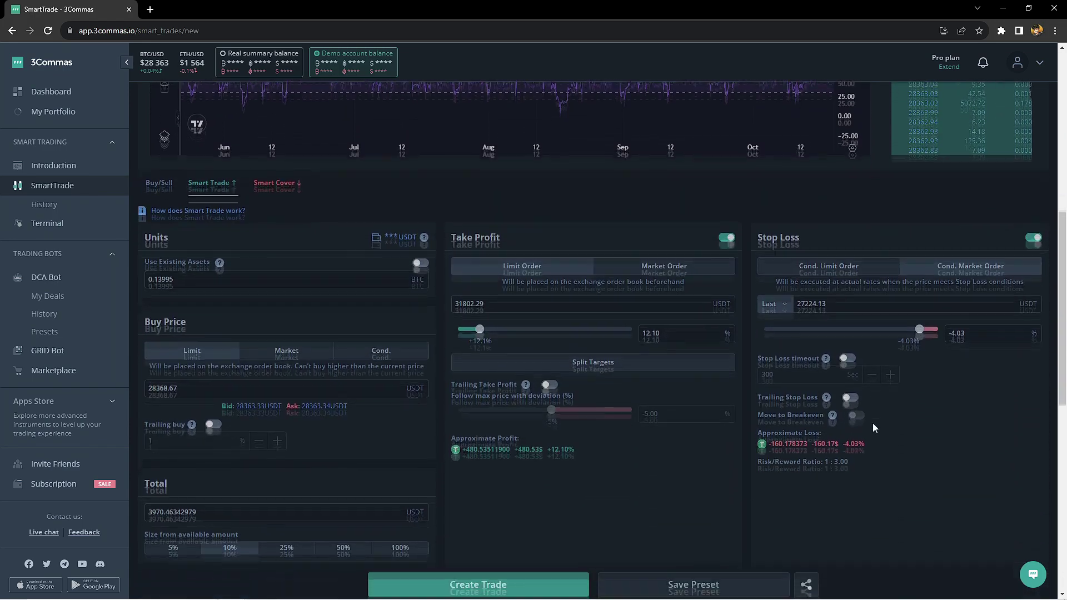
# Enable Trailing Take Profit as a market order following the max price with a -5.00% deviation.
pyautogui.click(550, 337)
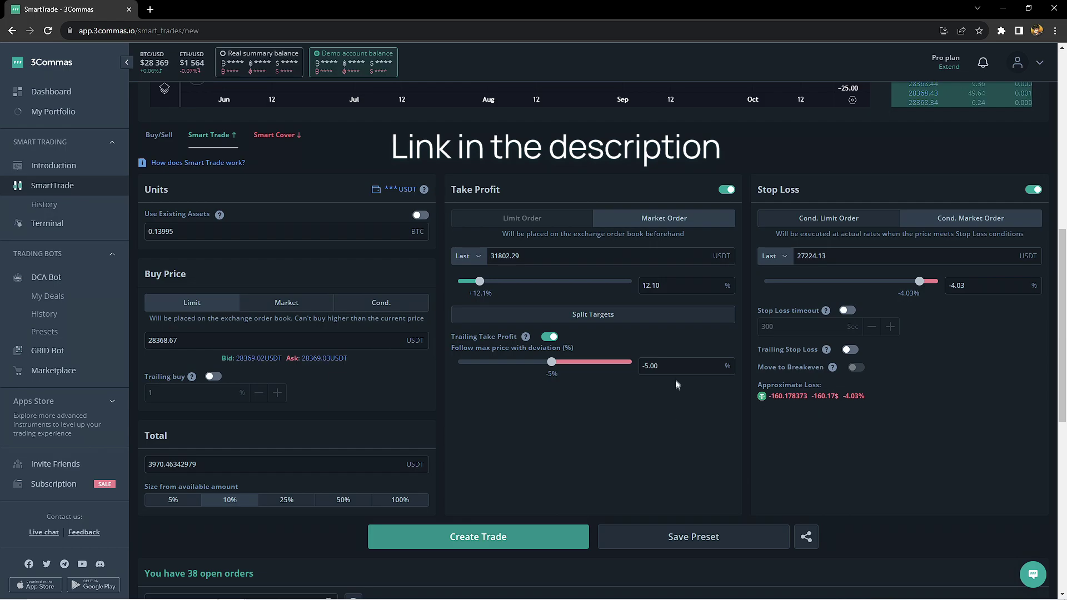
pyautogui.click(670, 287)
pyautogui.click(667, 365)
pyautogui.moveTo(666, 365); pyautogui.dragTo(637, 367)
pyautogui.click(663, 392)
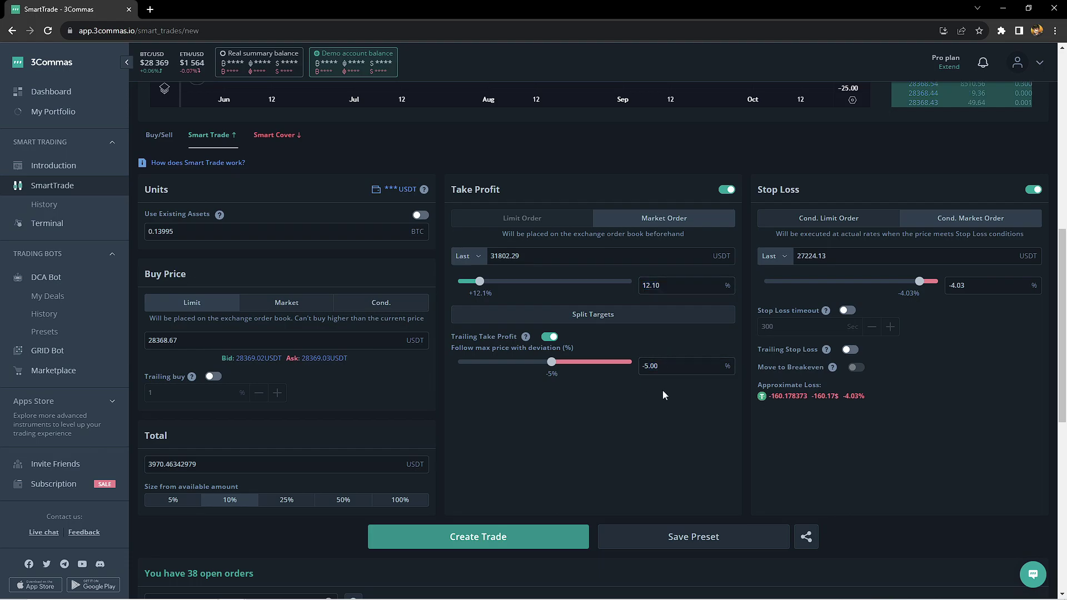
pyautogui.scroll(7, 662, 389)
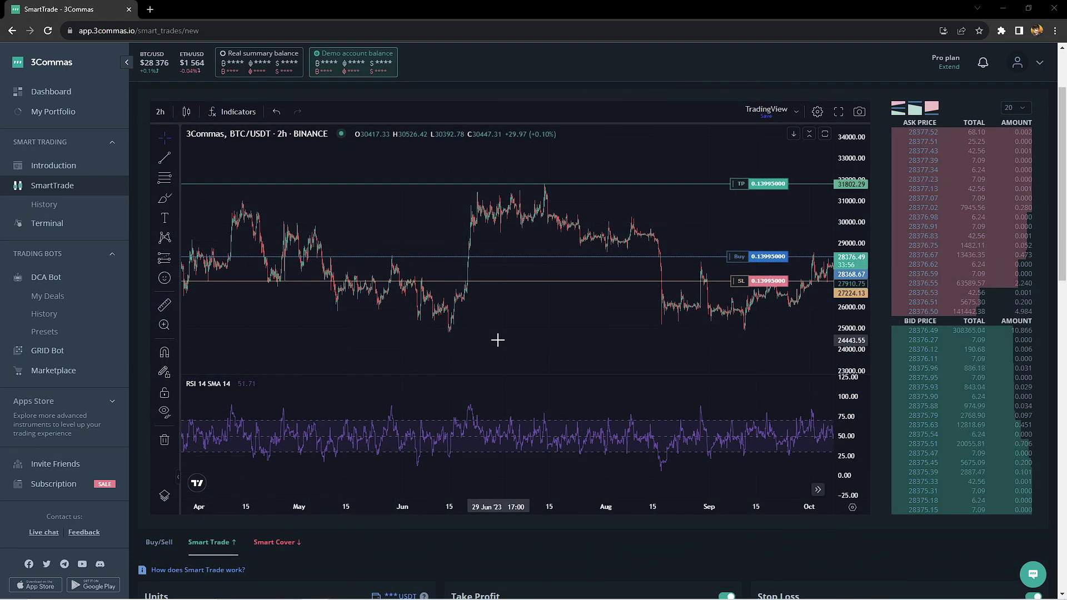
# Measure from the July peak to early April: -758.58 (-2.39%) over 97d 4h.
pyautogui.click(165, 305)
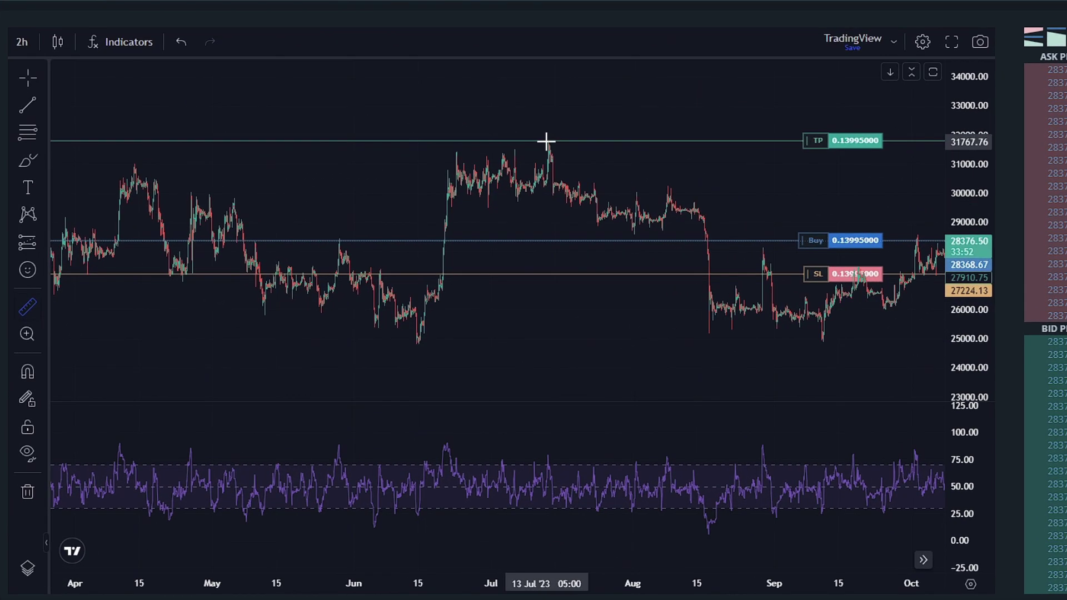
pyautogui.click(547, 141)
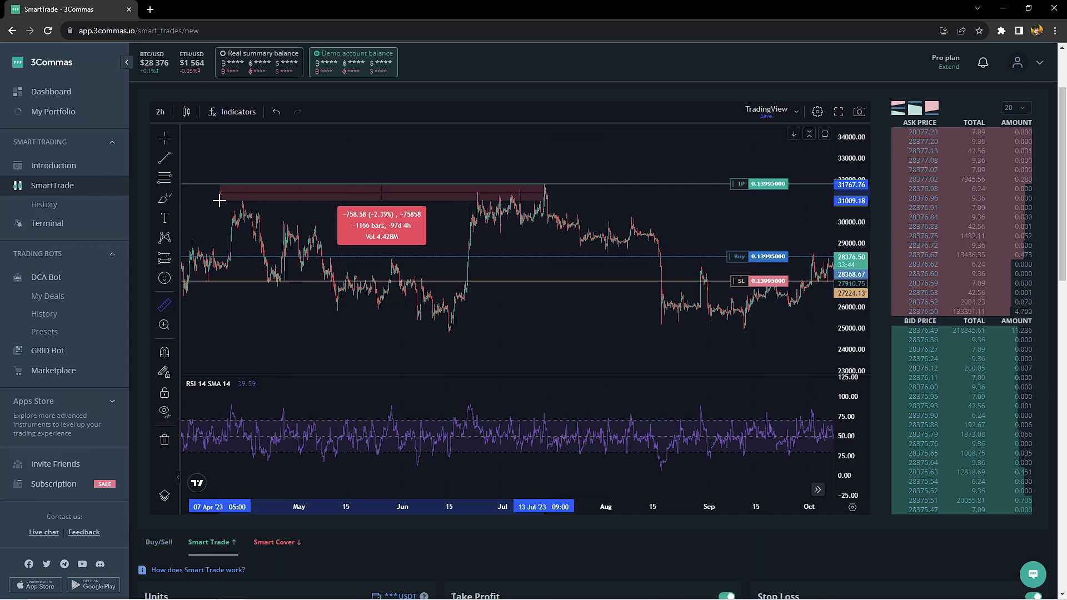
pyautogui.click(219, 200)
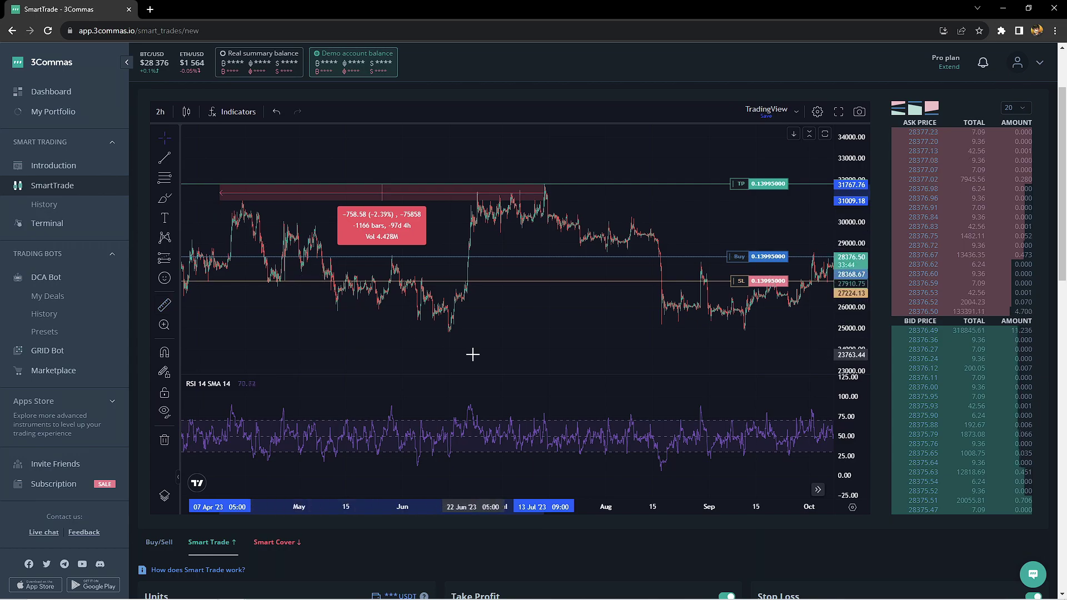
# Change the trailing deviation from -5.00 to -2.5% and switch the stop loss off.
pyautogui.scroll(-5, 615, 452)
pyautogui.scroll(-2, 633, 511)
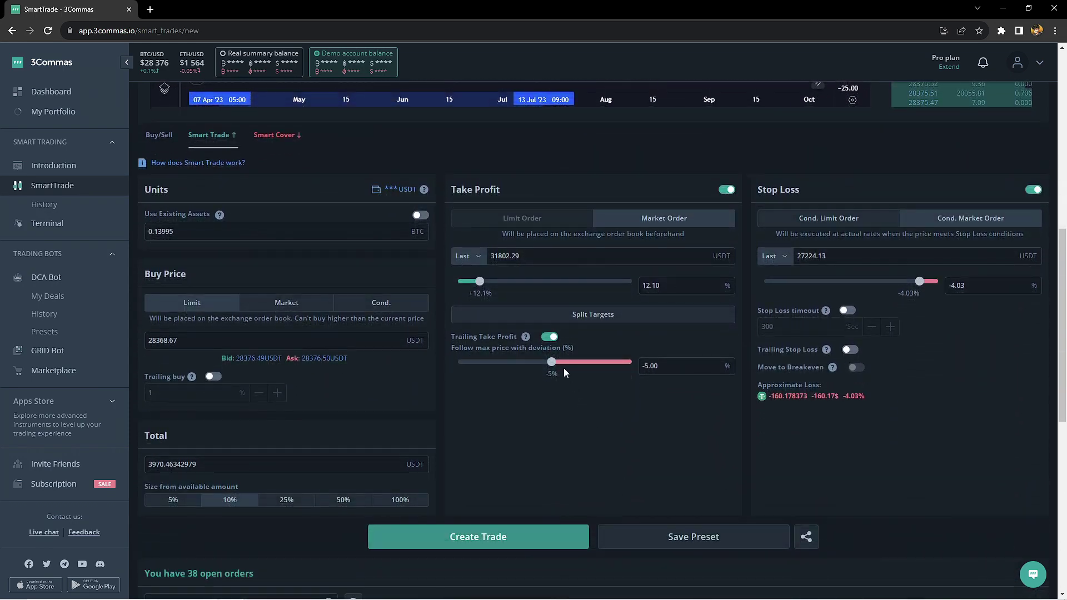
pyautogui.moveTo(666, 366); pyautogui.dragTo(619, 380)
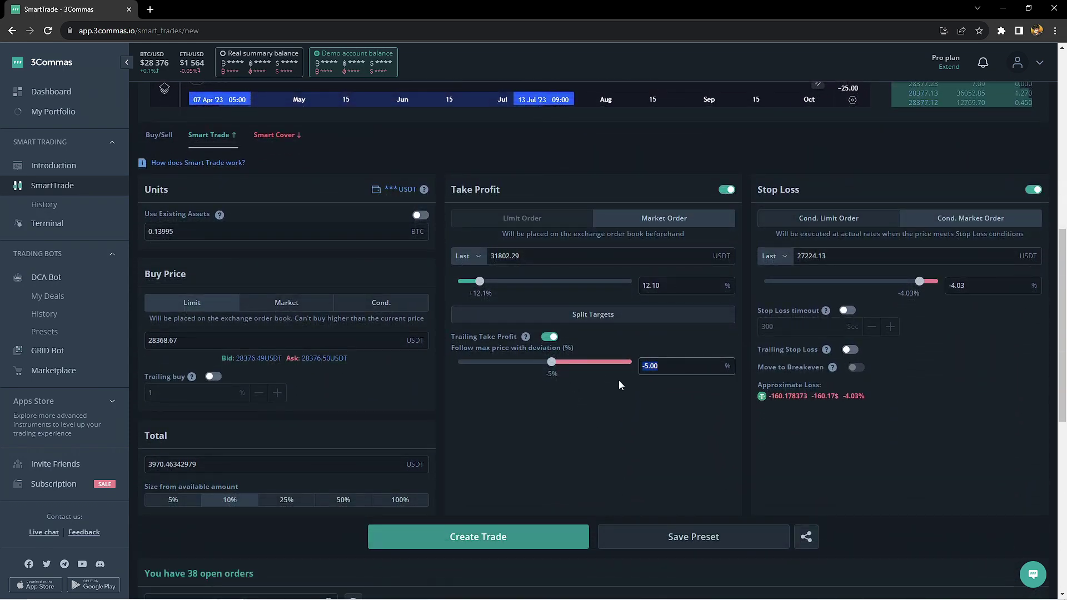
pyautogui.write('-2.5')
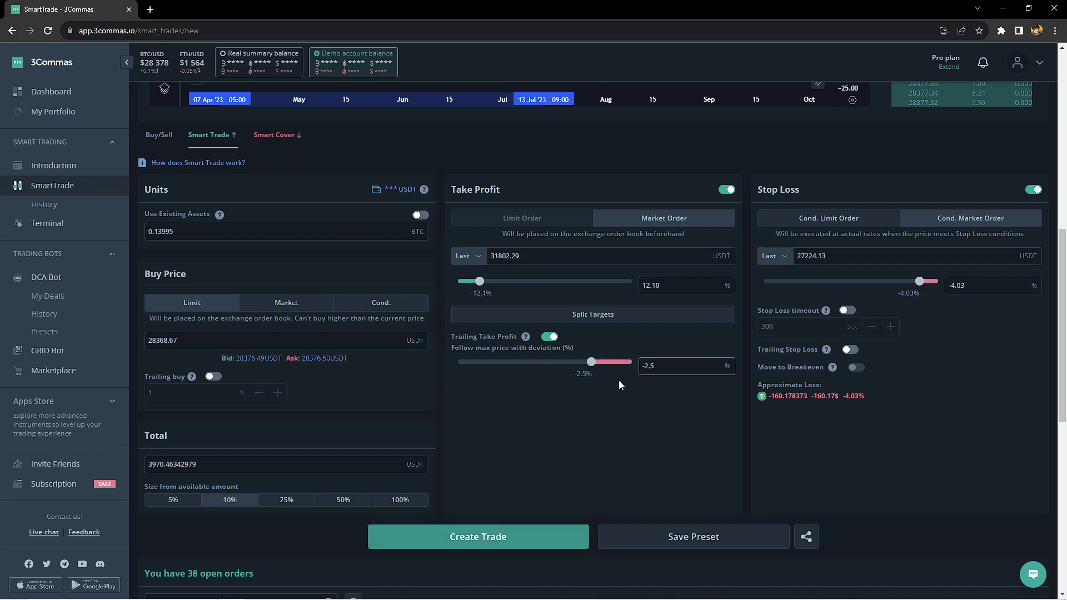
pyautogui.click(619, 381)
pyautogui.click(1032, 190)
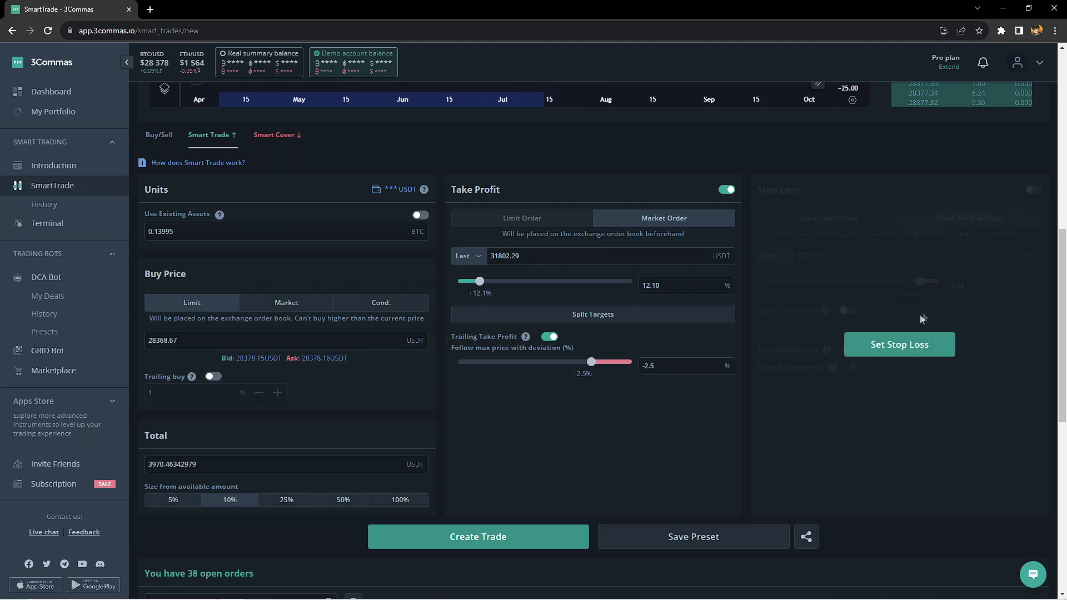
# Set the BTC/USDT buy price to Market.
pyautogui.scroll(6, 886, 348)
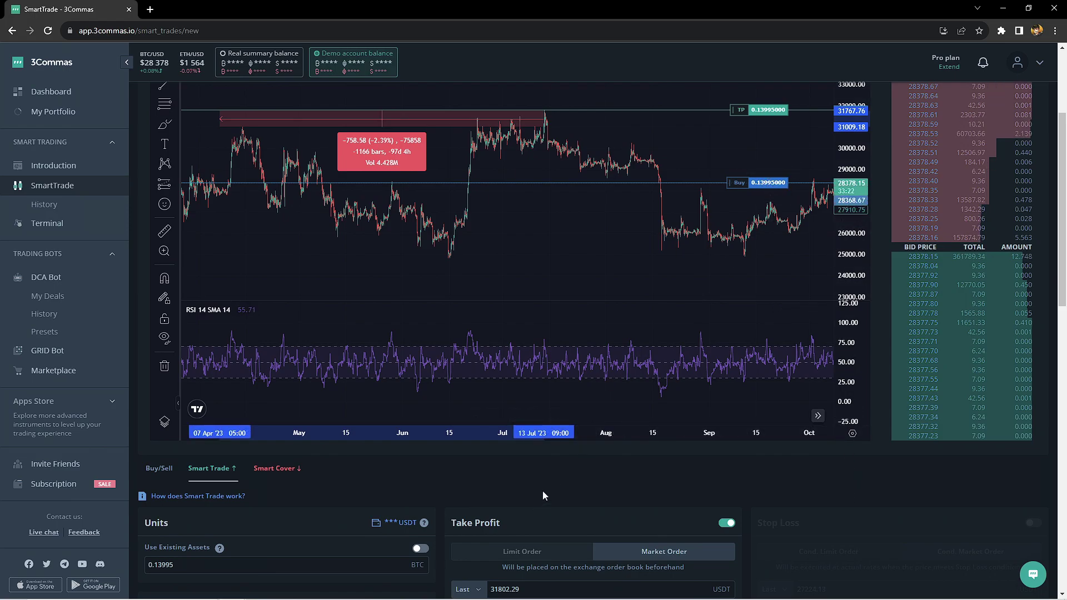
pyautogui.scroll(-4, 542, 491)
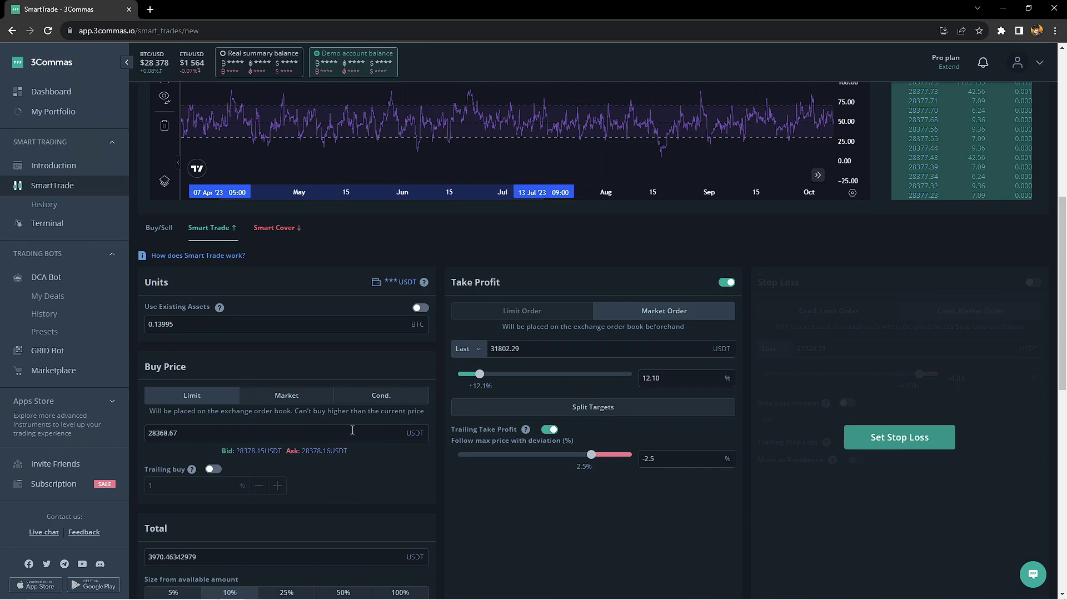
pyautogui.click(298, 397)
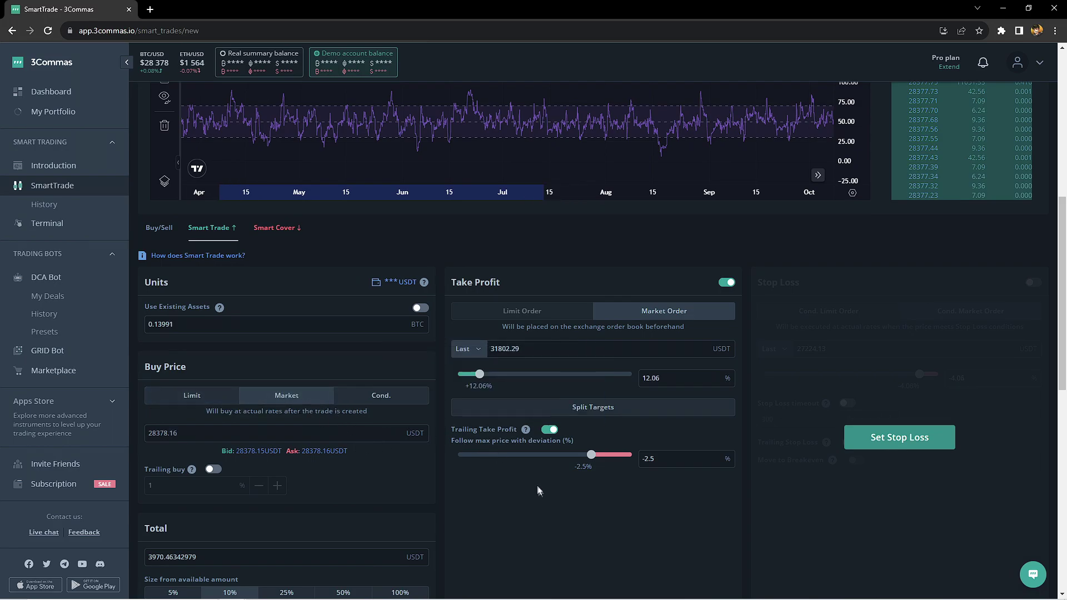
# Create and confirm the 0.13990 BTC market buy trade, then dismiss the success message.
pyautogui.scroll(4, 552, 513)
pyautogui.scroll(-5, 543, 509)
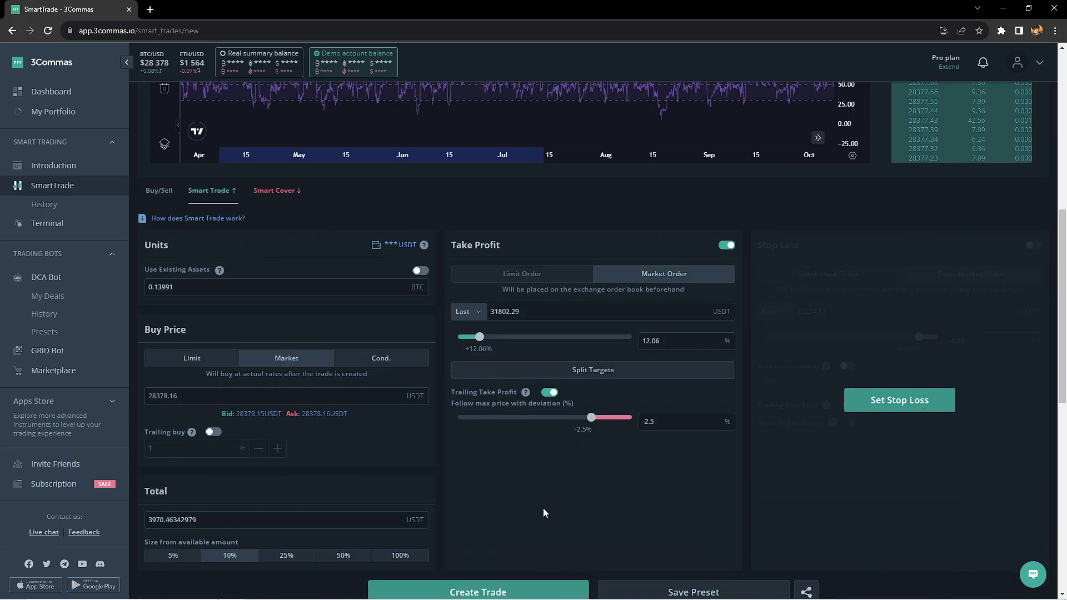
pyautogui.scroll(-1, 544, 513)
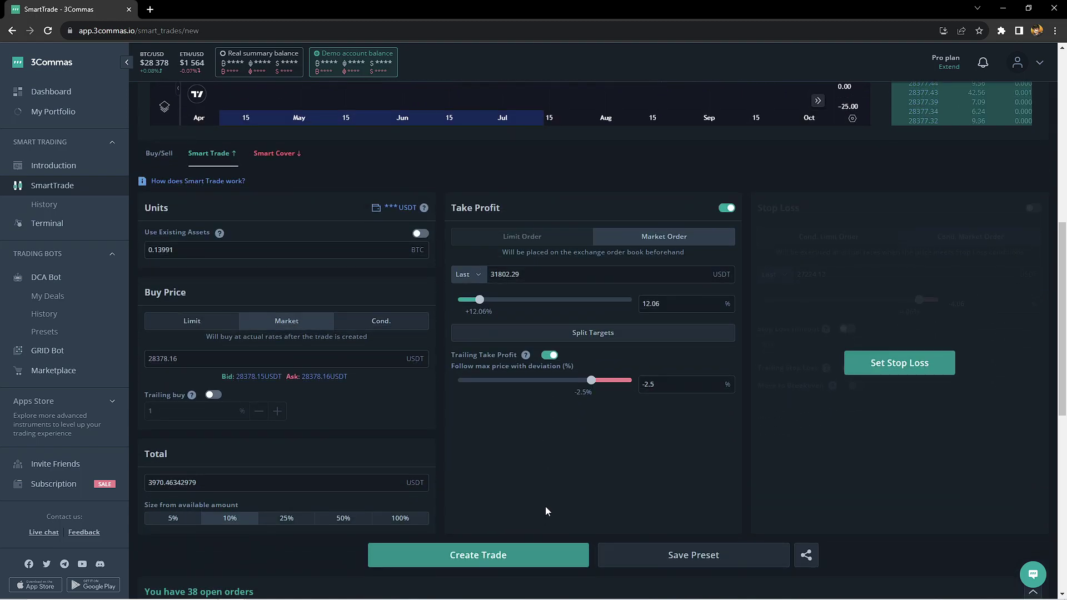
pyautogui.scroll(-2, 548, 506)
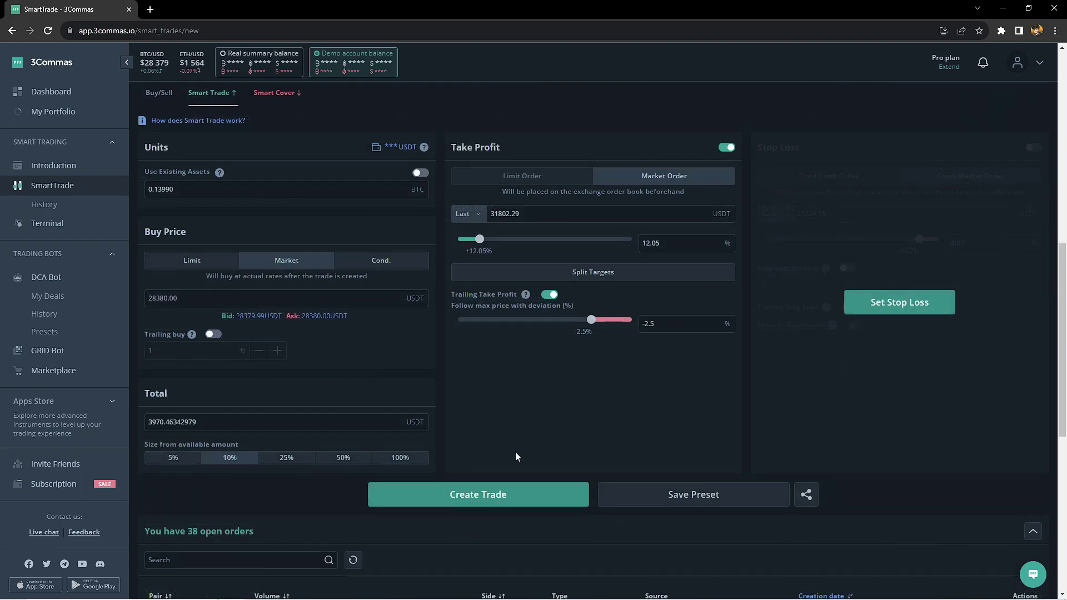
pyautogui.click(506, 498)
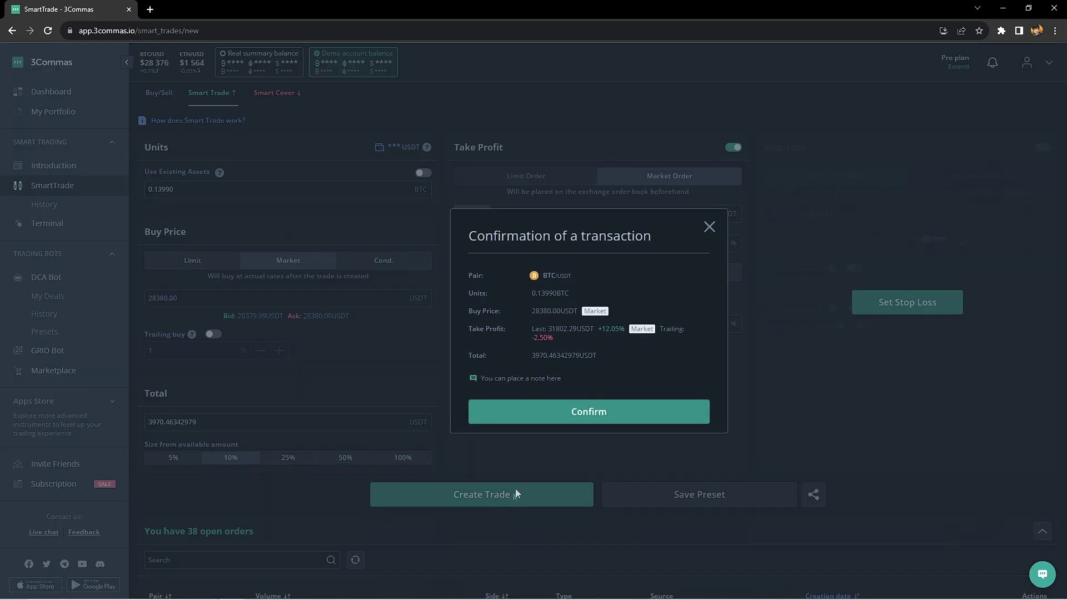
pyautogui.click(585, 422)
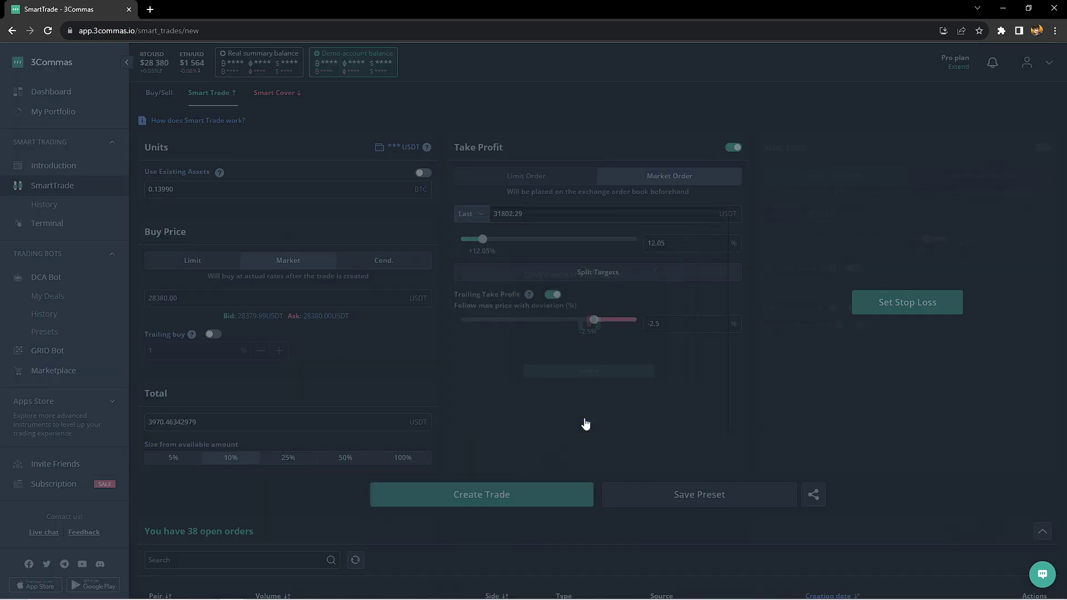
pyautogui.click(579, 386)
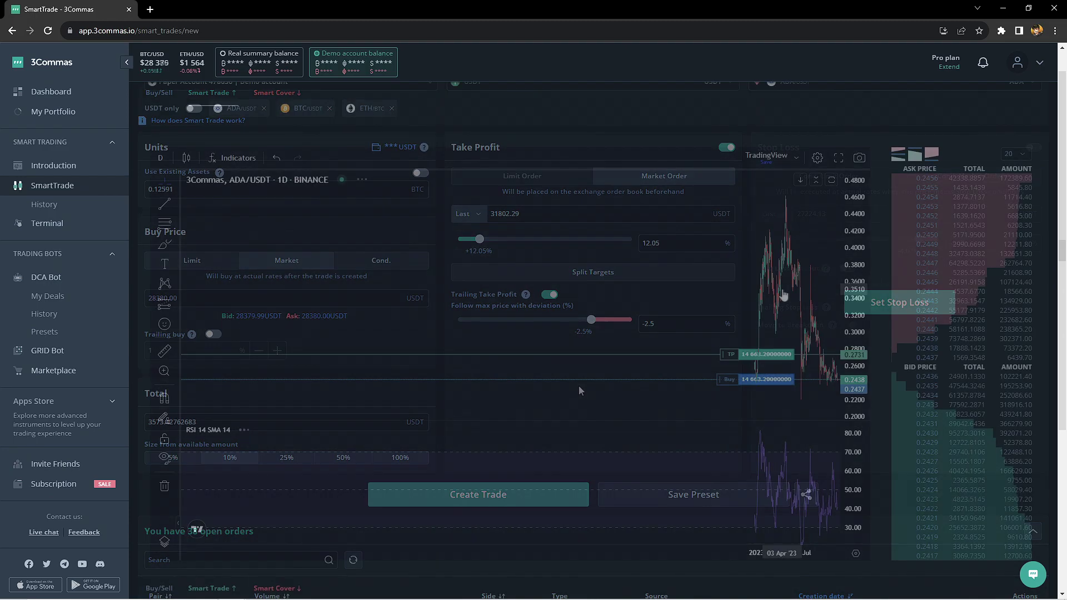
# Zoom out and rescale the ADA/USDT 1D chart to show history from 2019 through the 2021 peak.
pyautogui.scroll(-5, 856, 345)
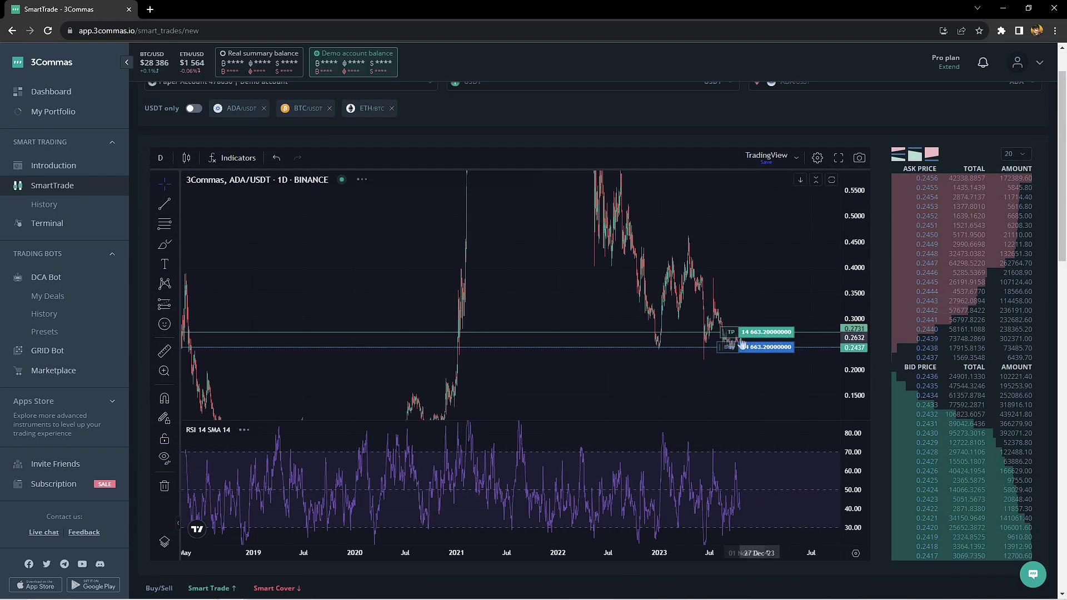
pyautogui.doubleClick(844, 322)
pyautogui.moveTo(817, 248); pyautogui.dragTo(640, 306)
pyautogui.scroll(-2, 573, 267)
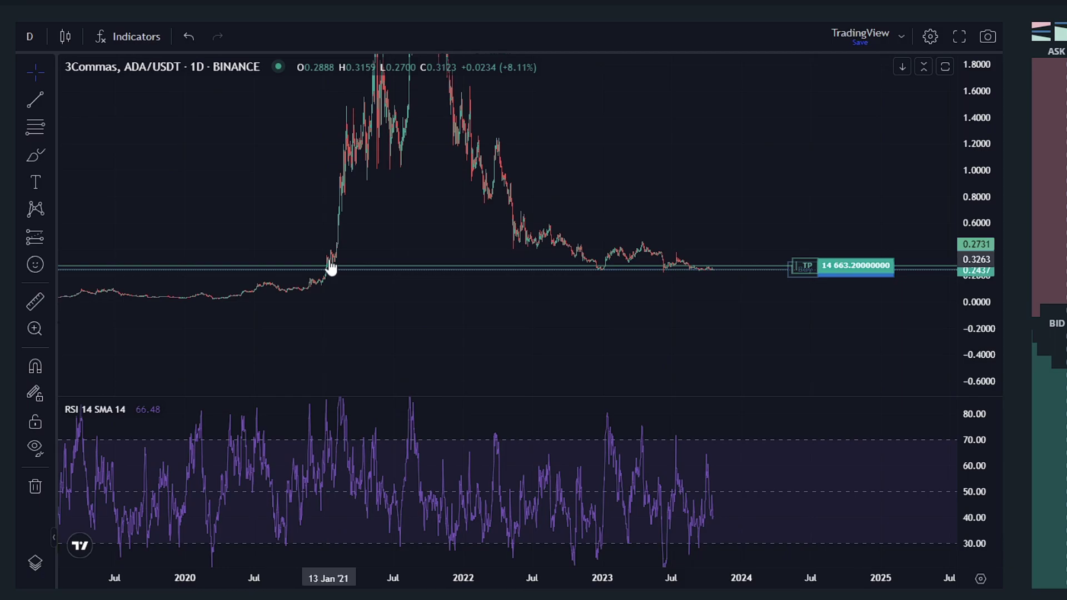
pyautogui.moveTo(331, 267); pyautogui.dragTo(373, 332)
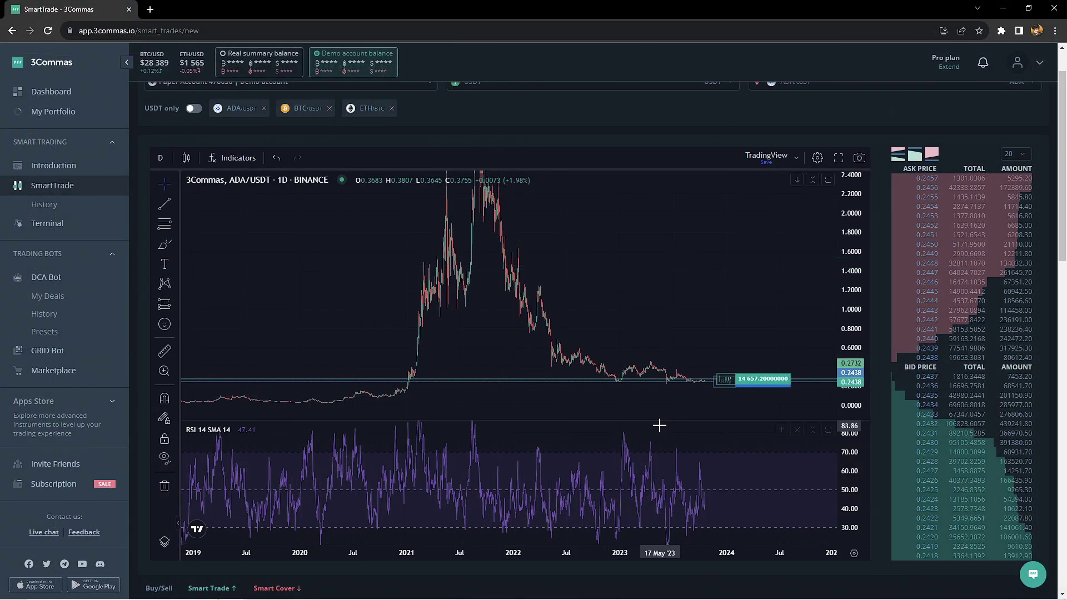
# Enable a stop loss on the ADA/USDT trade and drag it to 0.2200 (-9.76%).
pyautogui.scroll(-8, 878, 425)
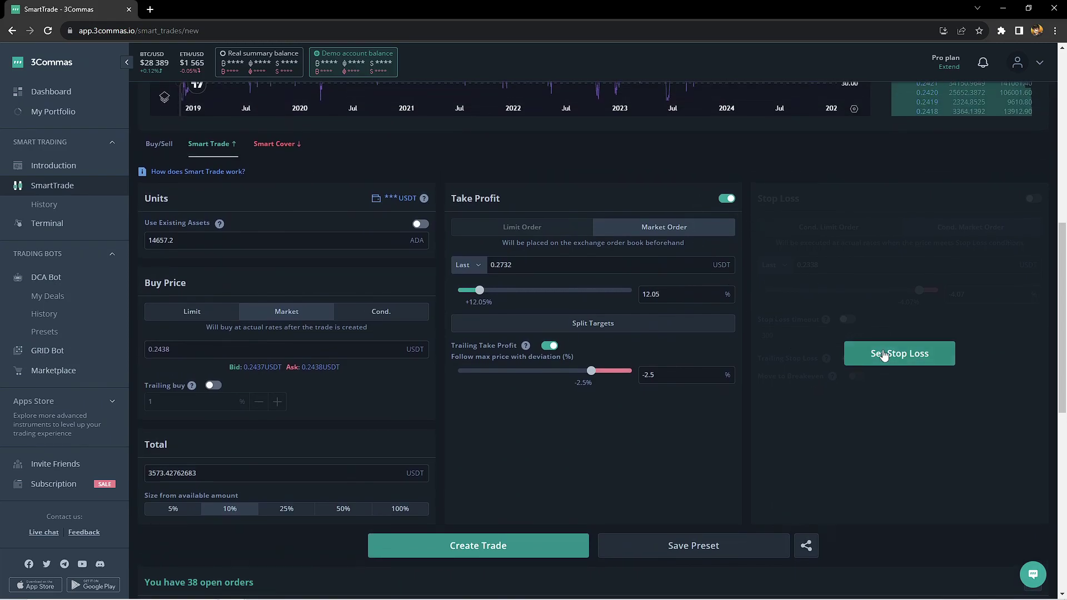
pyautogui.click(883, 350)
pyautogui.scroll(8, 882, 352)
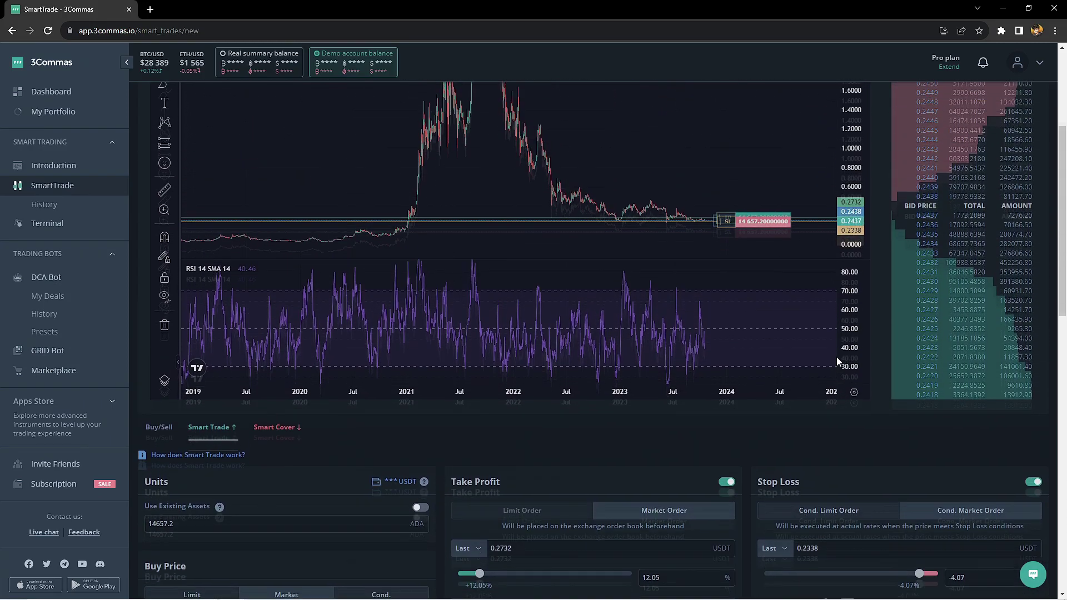
pyautogui.scroll(-1, 884, 392)
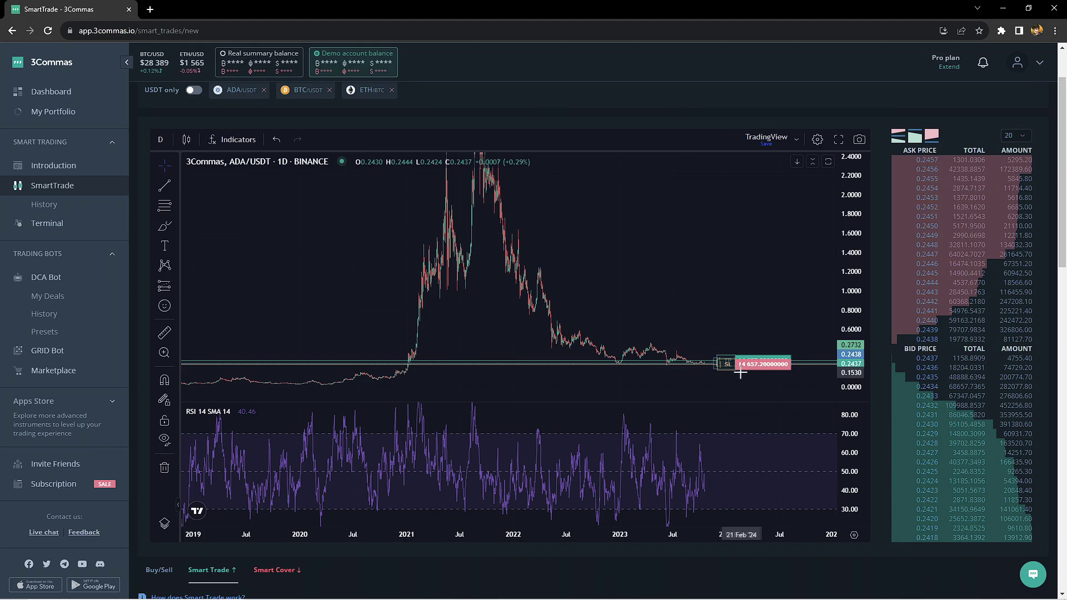
pyautogui.moveTo(723, 369); pyautogui.dragTo(729, 366)
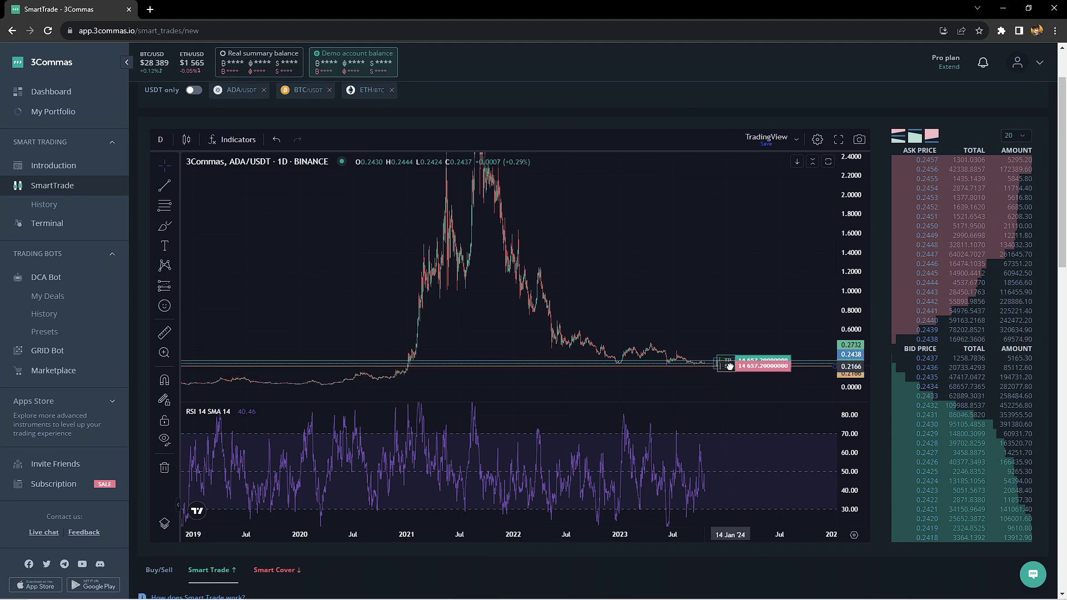
# Toggle the stop loss timeout on and back off, leaving it disabled.
pyautogui.moveTo(855, 334); pyautogui.dragTo(854, 283)
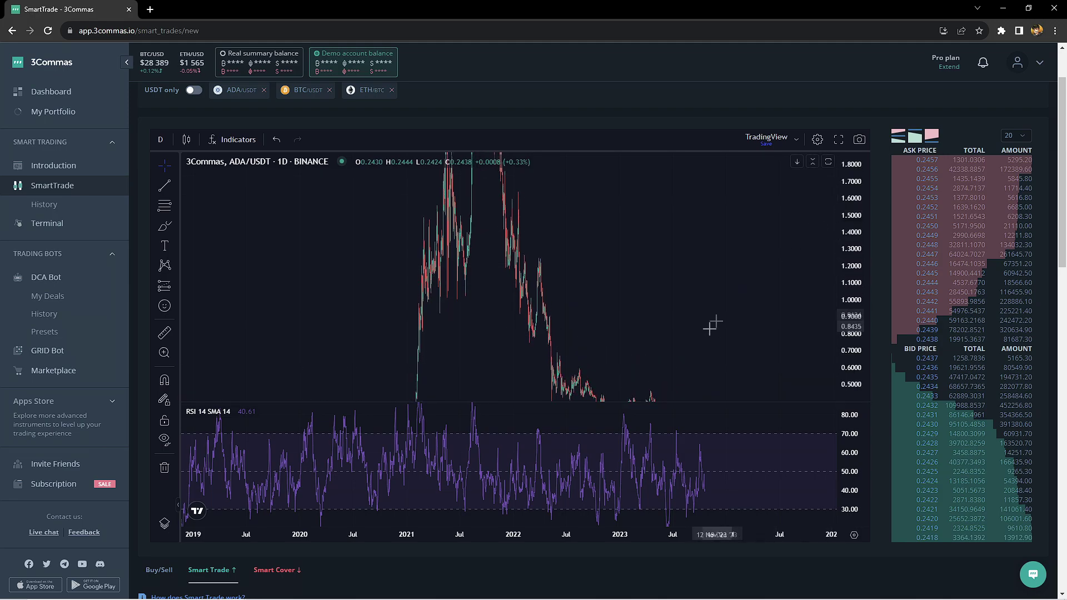
pyautogui.scroll(3, 715, 310)
pyautogui.moveTo(695, 269); pyautogui.dragTo(580, 310)
pyautogui.scroll(-7, 722, 333)
pyautogui.click(847, 340)
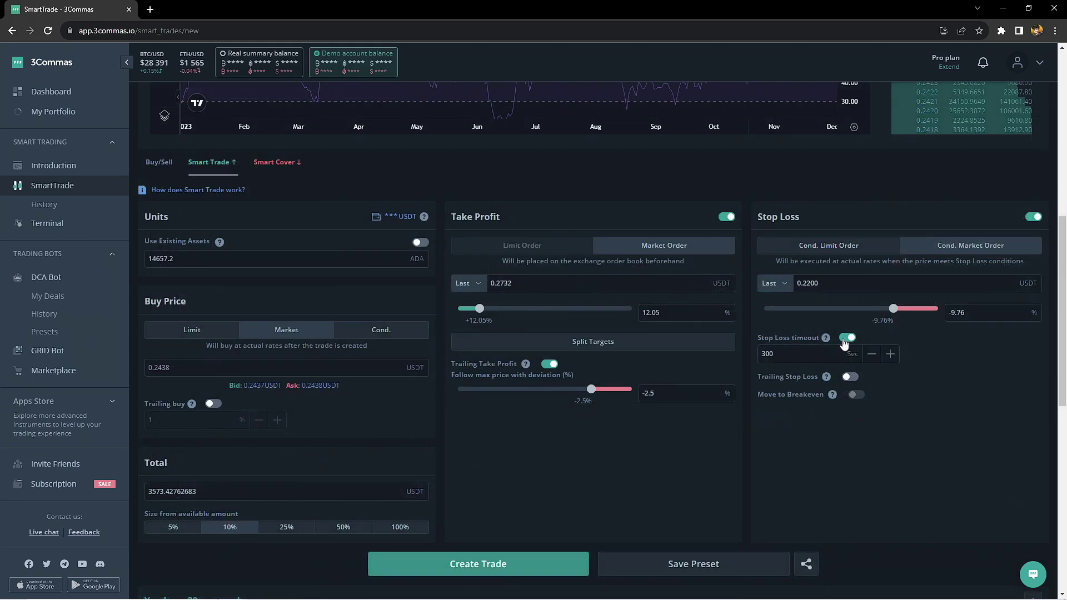
pyautogui.moveTo(830, 346)
pyautogui.click(848, 338)
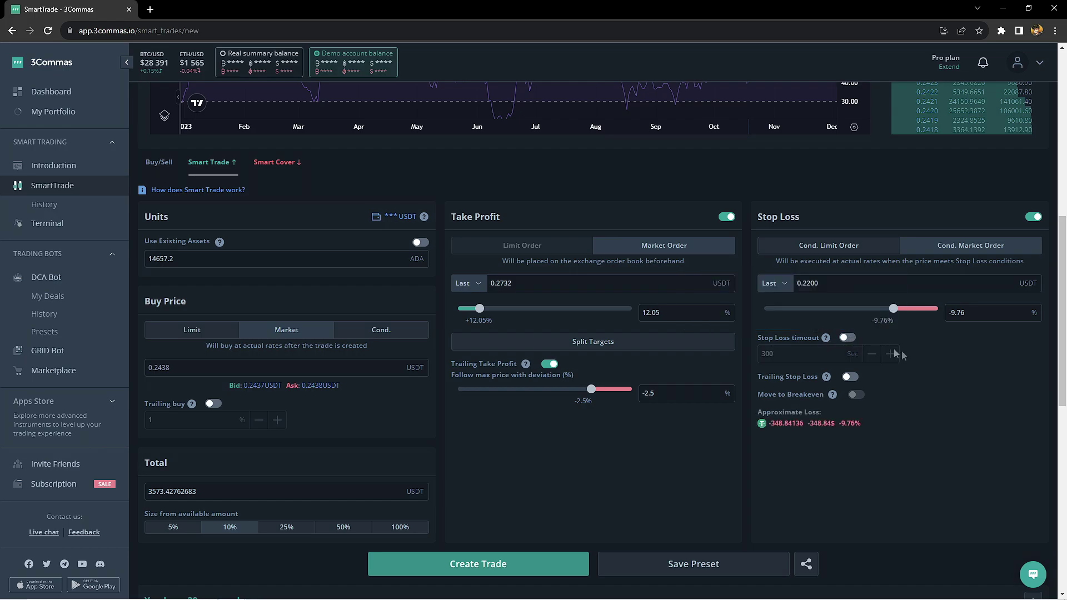
pyautogui.scroll(6, 906, 359)
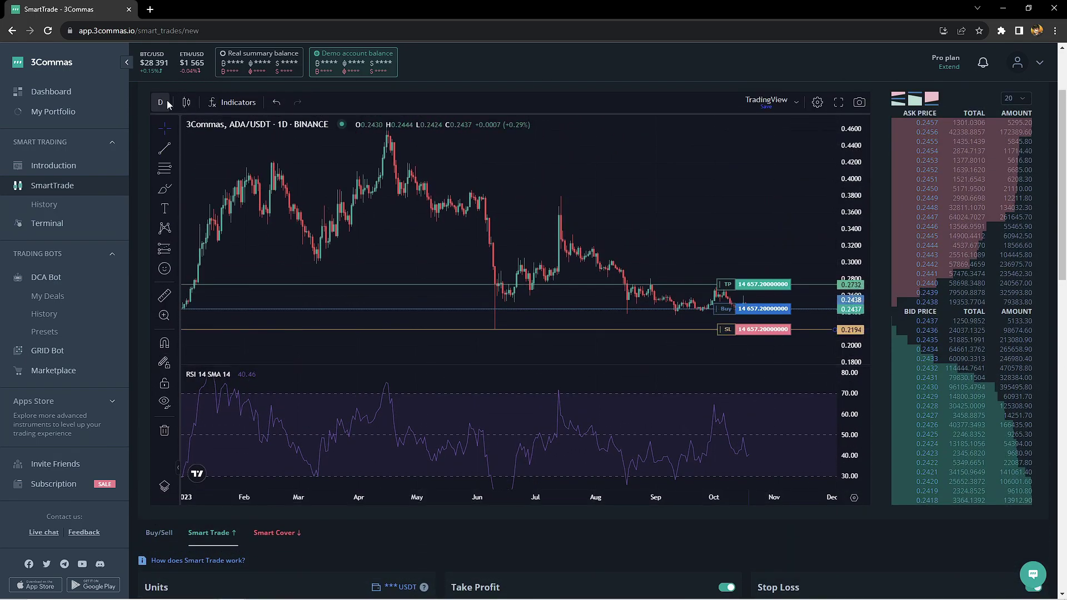
pyautogui.click(160, 102)
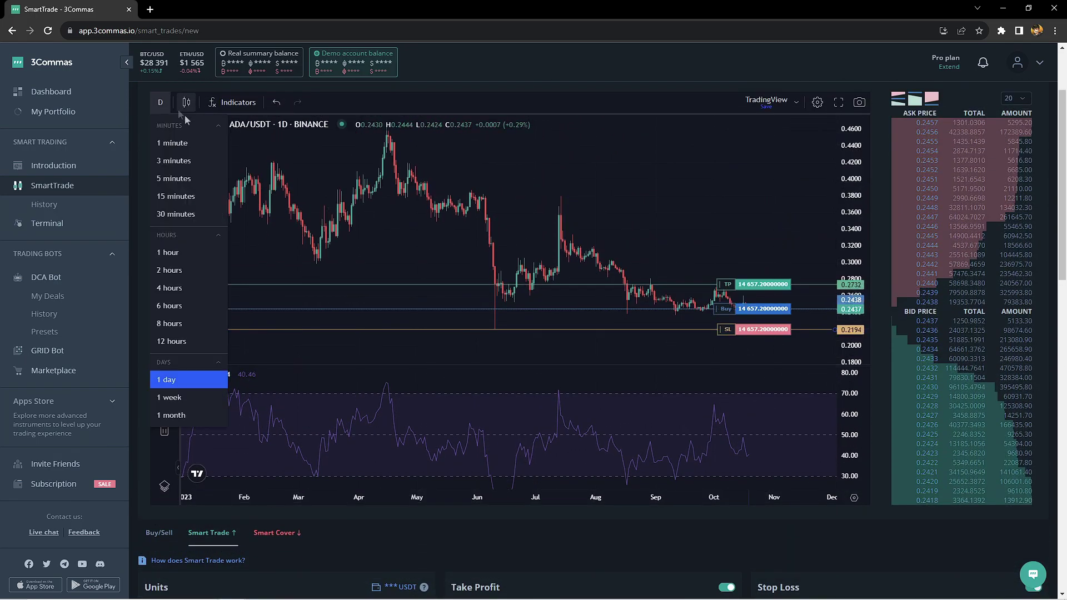
pyautogui.click(181, 271)
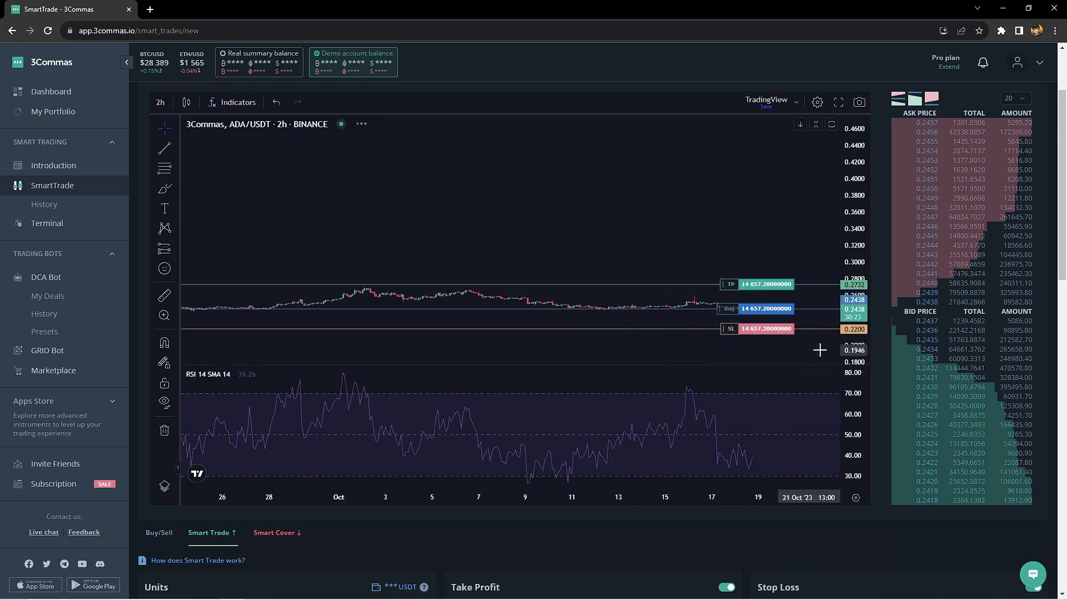
pyautogui.scroll(-4, 614, 231)
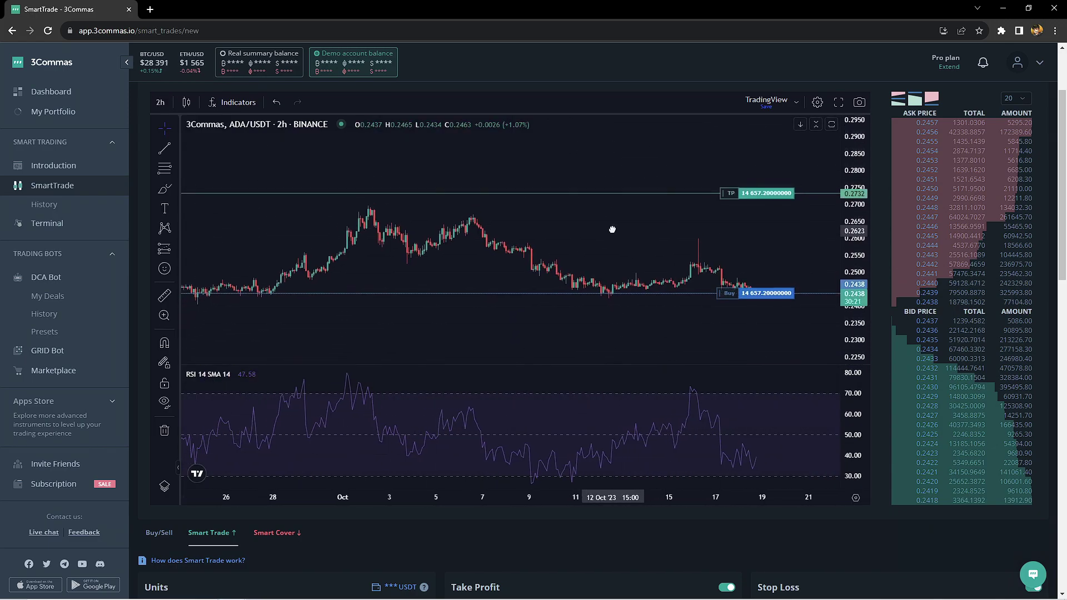
pyautogui.moveTo(667, 267); pyautogui.dragTo(540, 238)
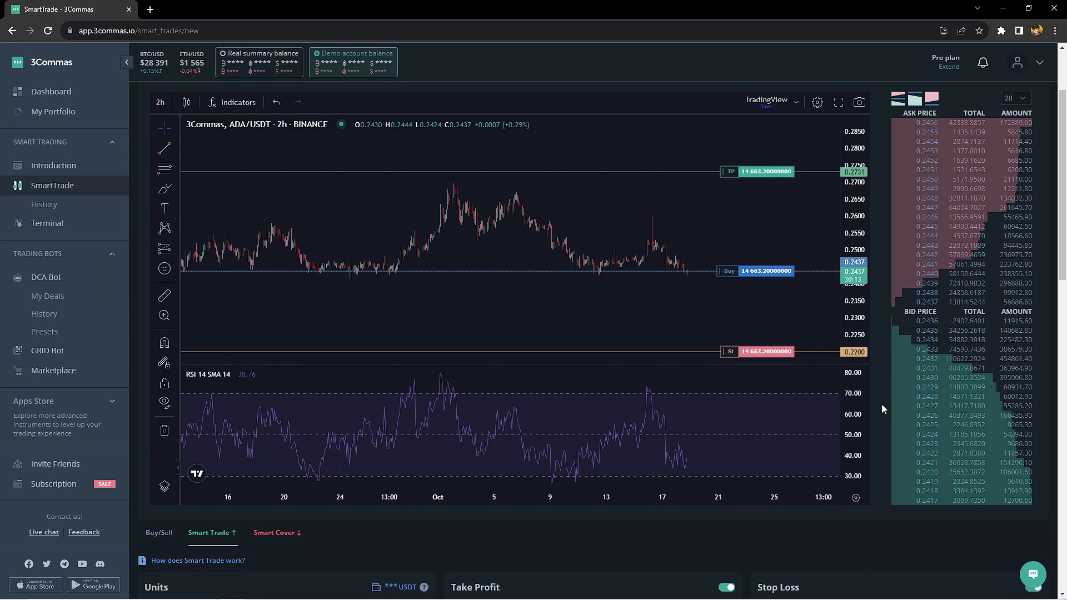
pyautogui.scroll(-7, 882, 405)
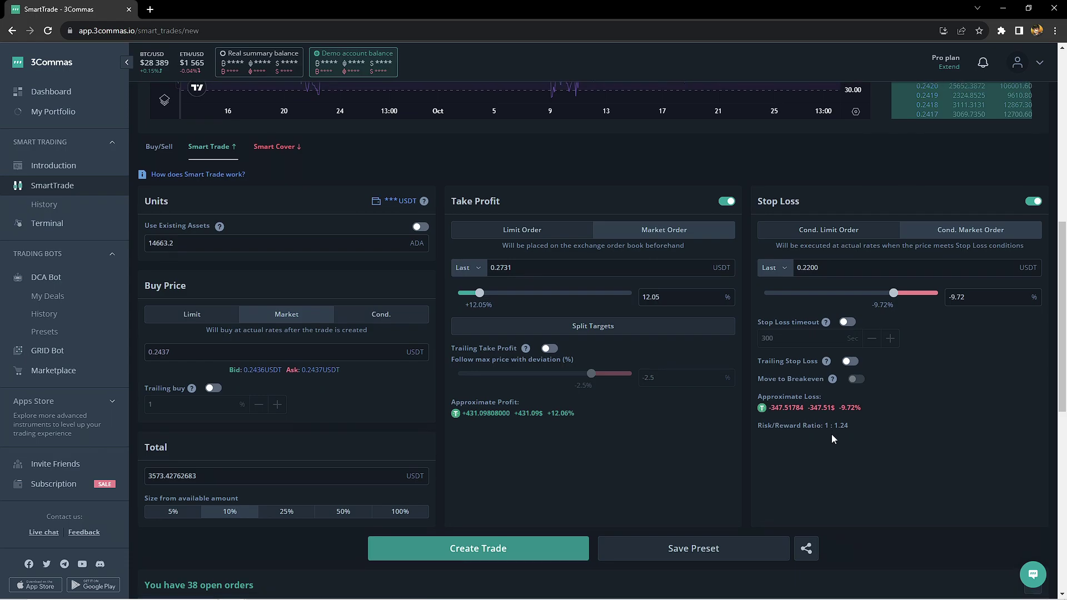
# Drag the ADA take profit up to 0.3074 (+26.19%), giving a 1:2.70 risk/reward.
pyautogui.scroll(5, 832, 435)
pyautogui.scroll(3, 836, 376)
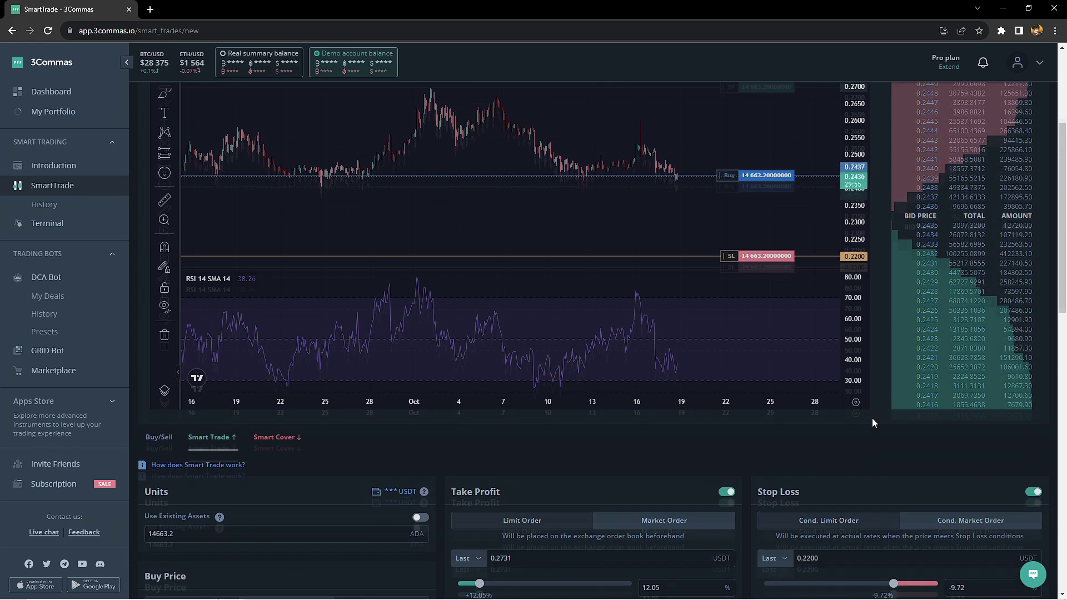
pyautogui.moveTo(790, 209); pyautogui.dragTo(858, 187)
pyautogui.scroll(-3, 859, 187)
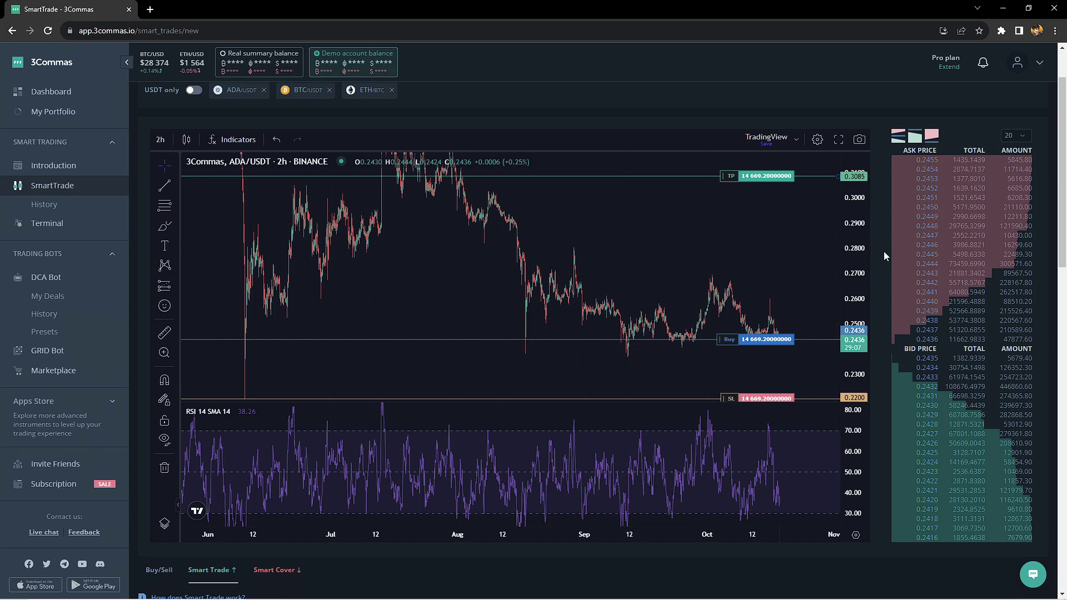
pyautogui.scroll(-2, 635, 226)
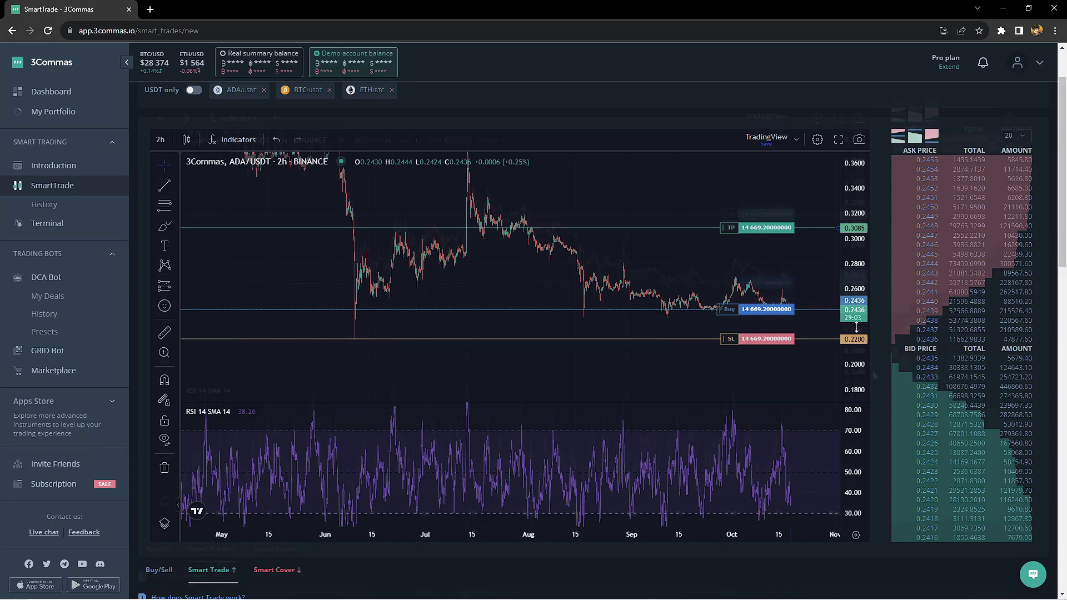
pyautogui.scroll(-5, 872, 370)
pyautogui.scroll(-3, 873, 375)
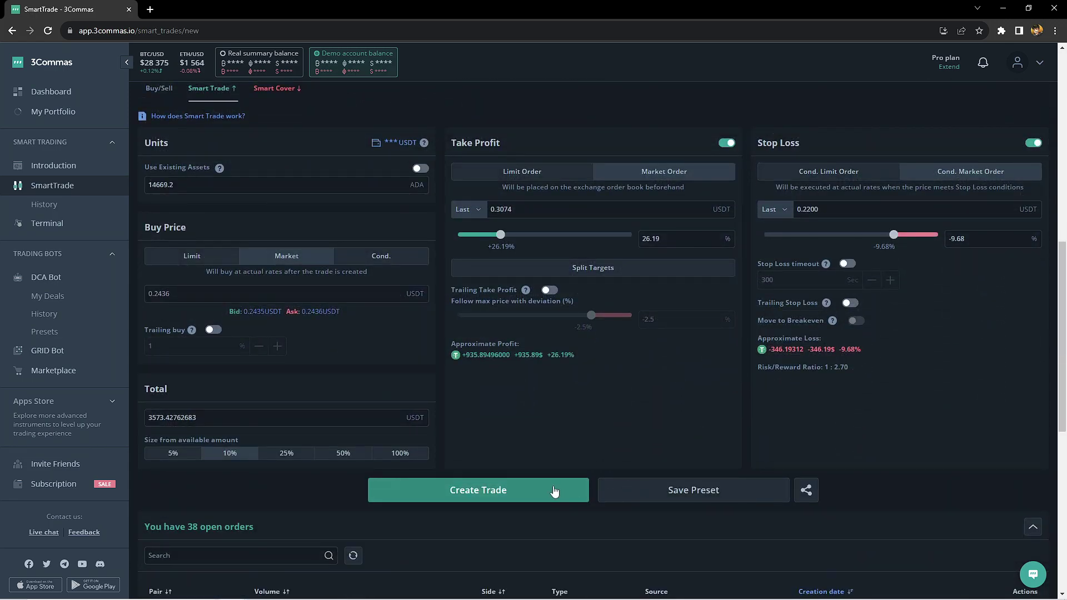
# Check the risk/reward ratio, then place and confirm the ADA/USDT market buy with TP and SL.
pyautogui.moveTo(851, 368); pyautogui.dragTo(796, 372)
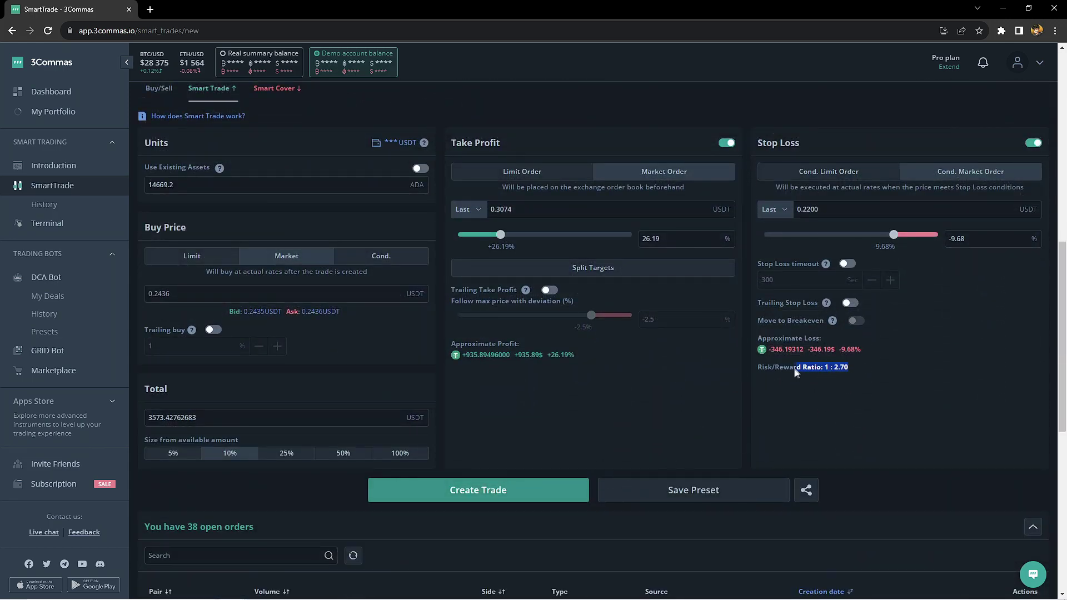
pyautogui.click(764, 378)
pyautogui.click(537, 496)
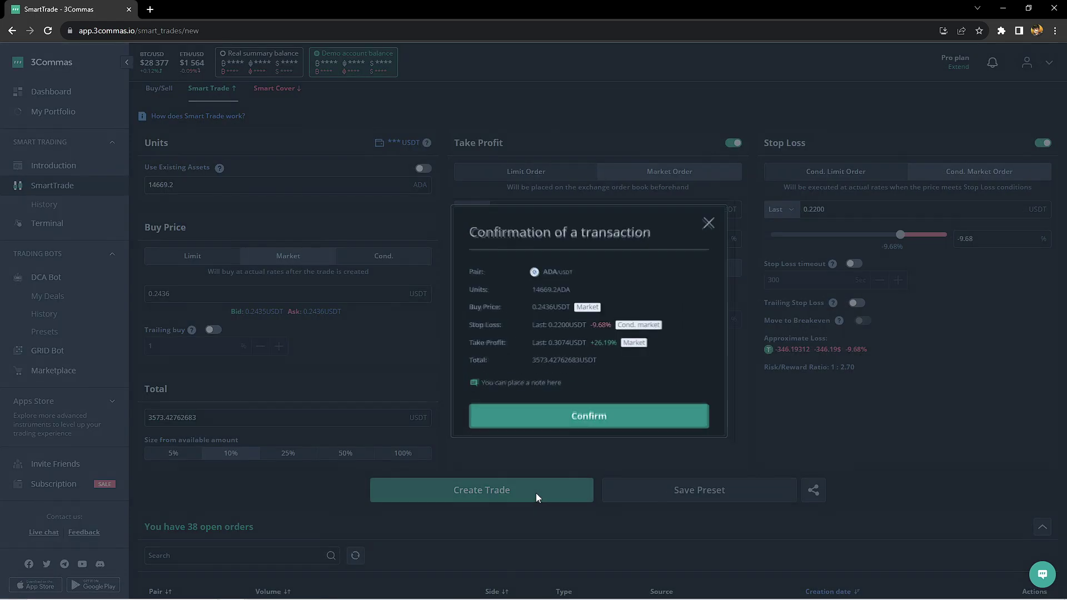
pyautogui.click(591, 414)
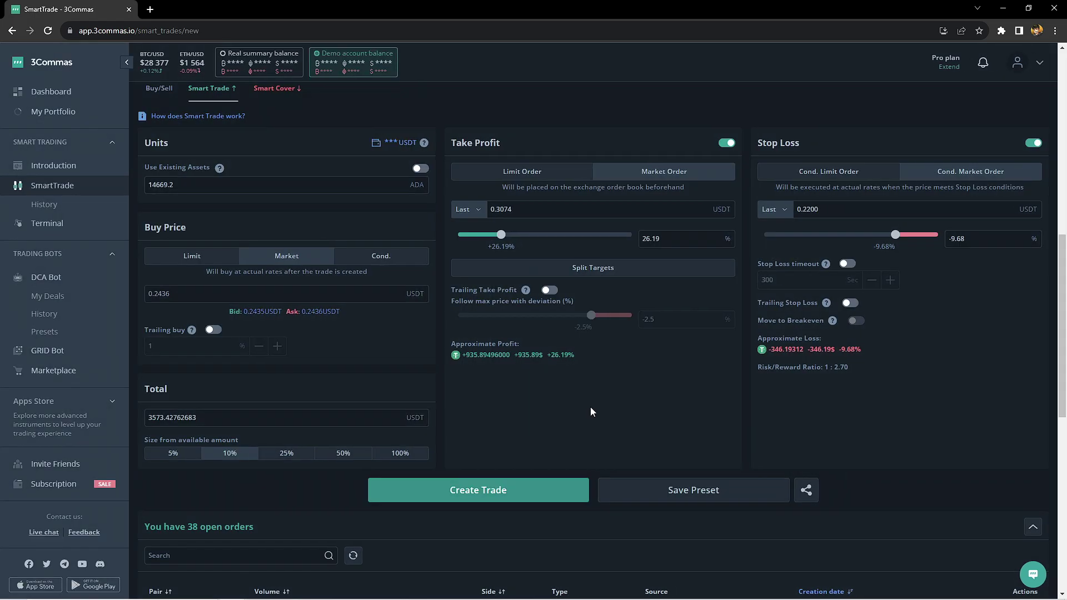
pyautogui.click(585, 380)
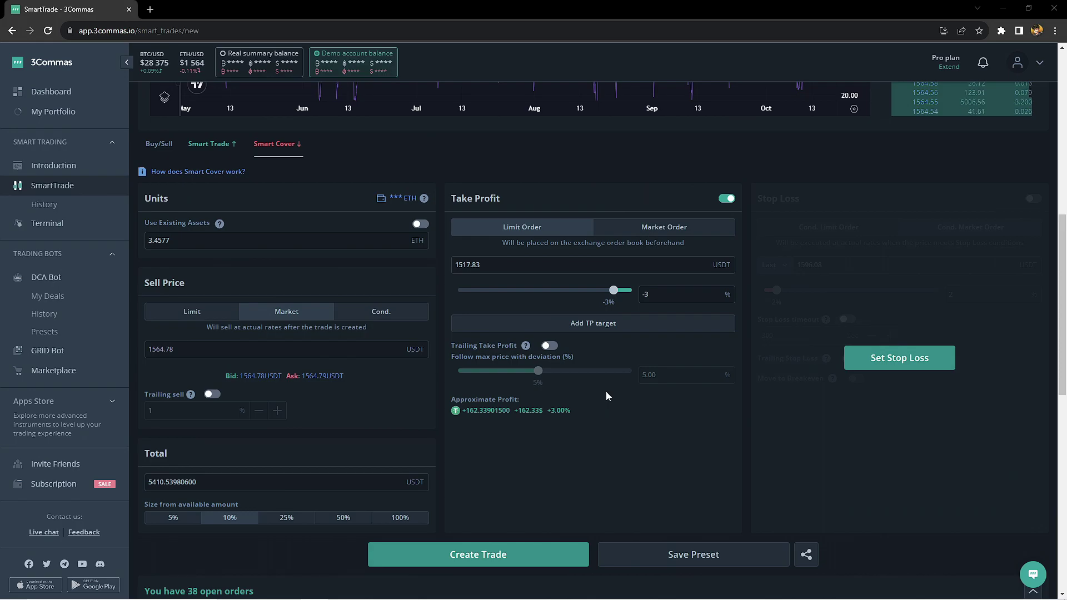
# Set the ETH Smart Cover limit sell to 1742.53 with take profit at 1652.96 (-5.14%).
pyautogui.scroll(8, 606, 396)
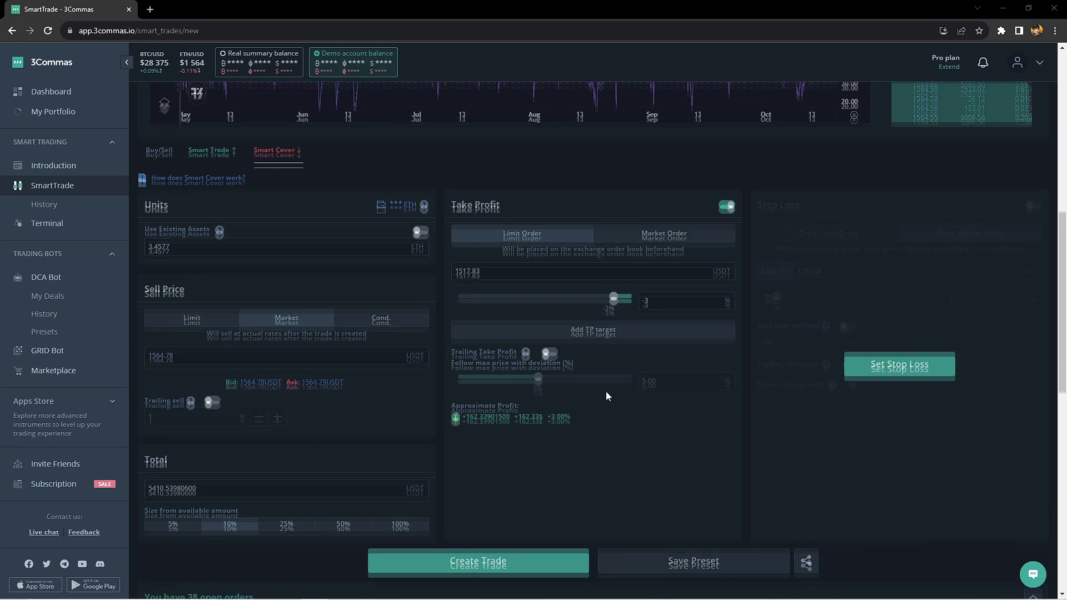
pyautogui.scroll(1, 604, 389)
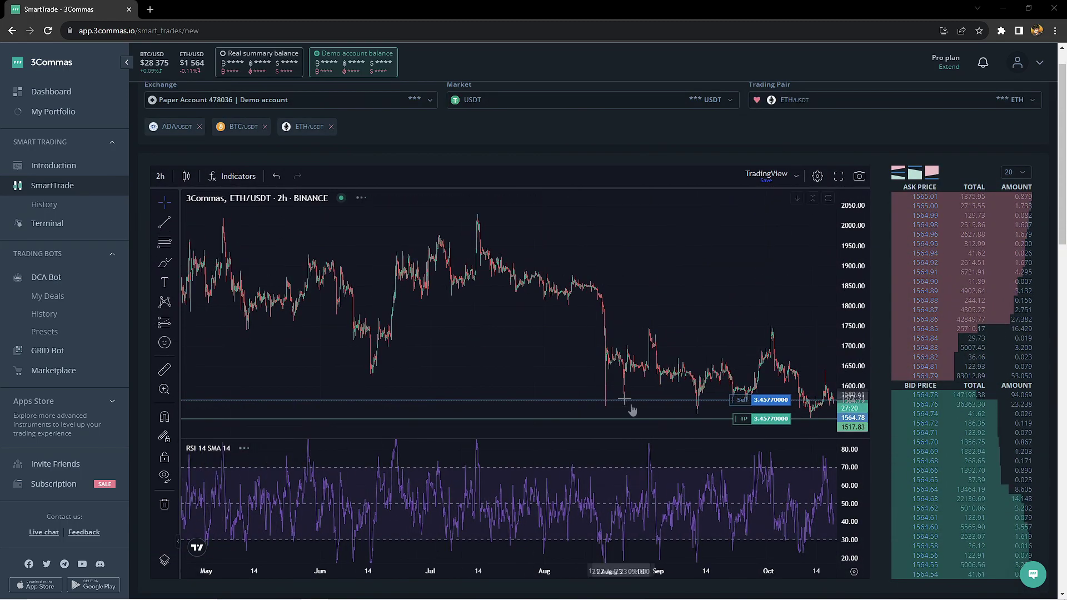
pyautogui.scroll(-1, 891, 453)
pyautogui.scroll(-1, 889, 452)
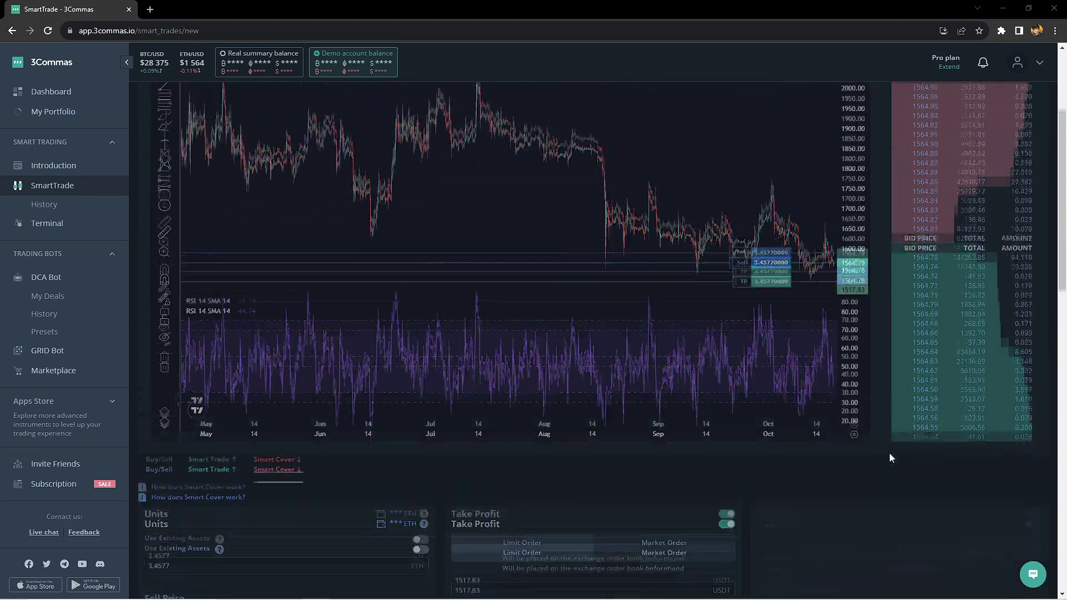
pyautogui.scroll(2, 888, 453)
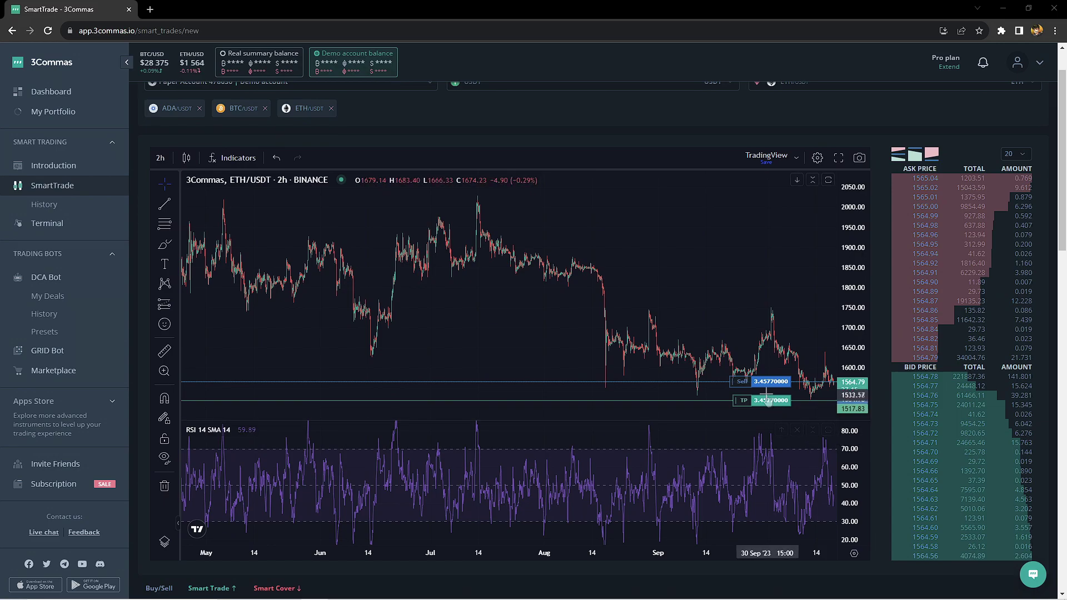
pyautogui.scroll(-1, 619, 322)
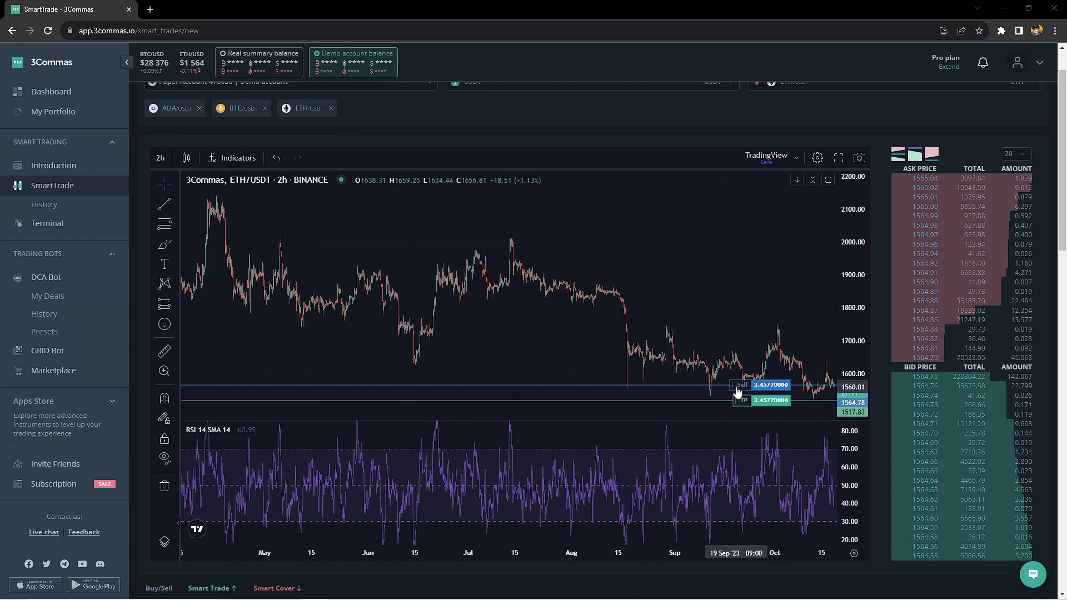
pyautogui.moveTo(738, 390); pyautogui.dragTo(709, 327)
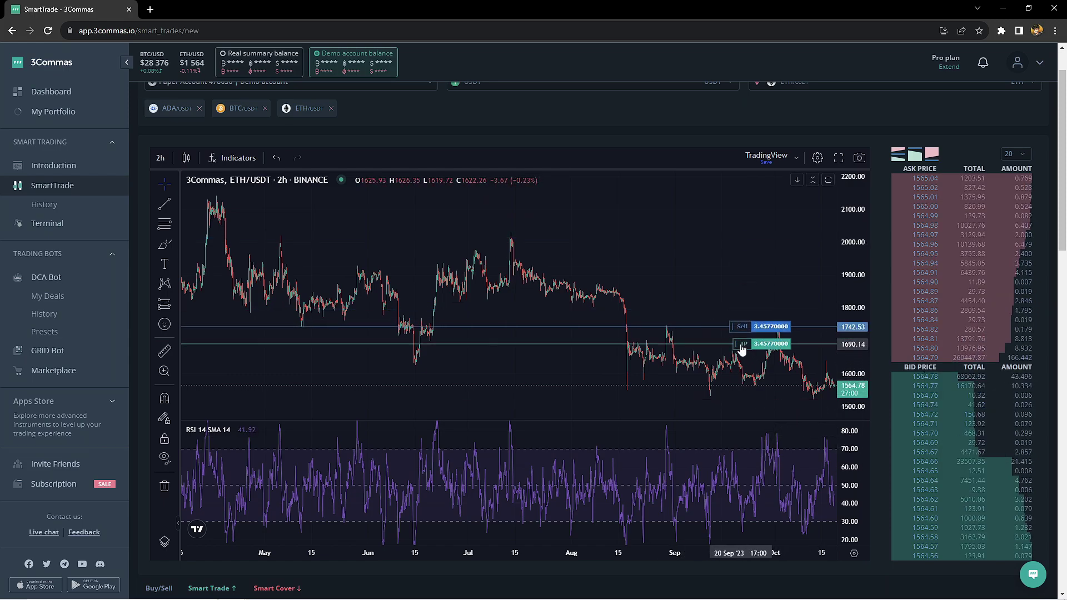
pyautogui.moveTo(742, 348)
pyautogui.mouseDown()
pyautogui.moveTo(737, 365)
pyautogui.moveTo(735, 356)
pyautogui.mouseUp()
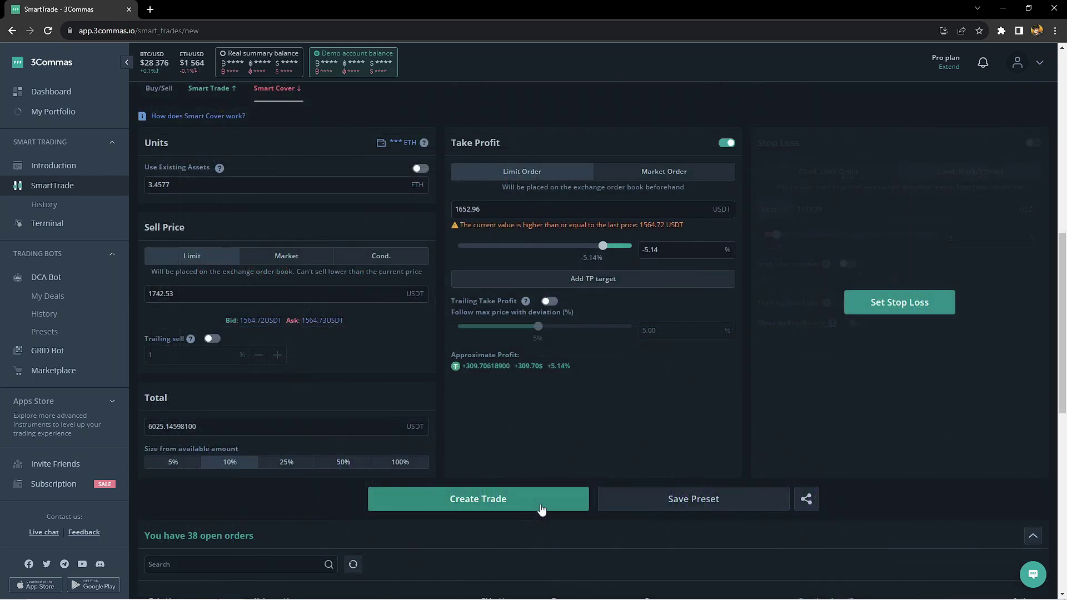
# Place and confirm the ETH/USDT Smart Cover sell, totalling 6025.14598100 USDT.
pyautogui.click(542, 508)
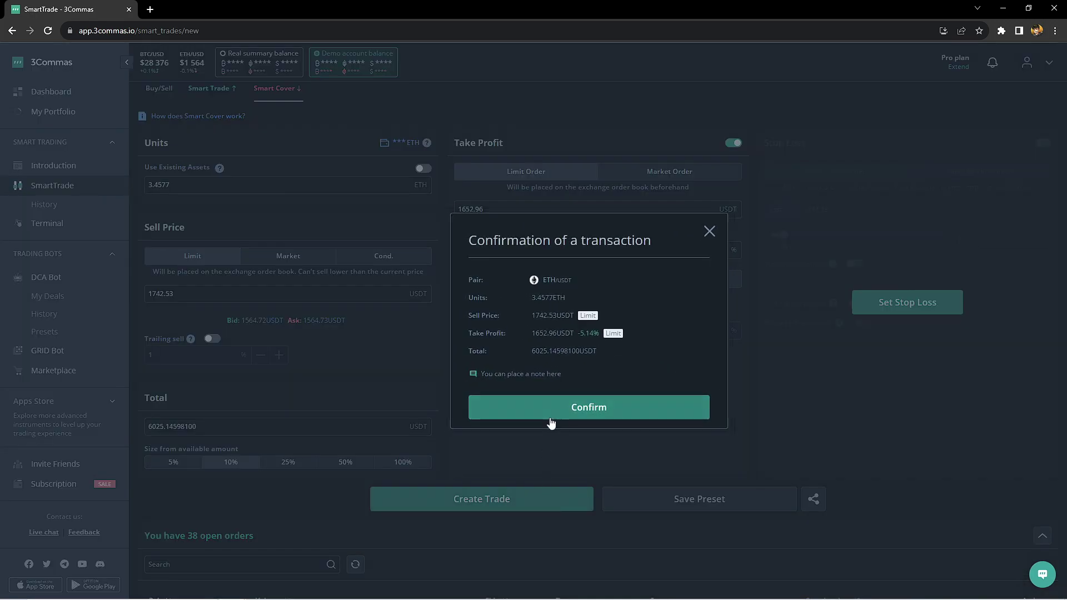
pyautogui.click(549, 420)
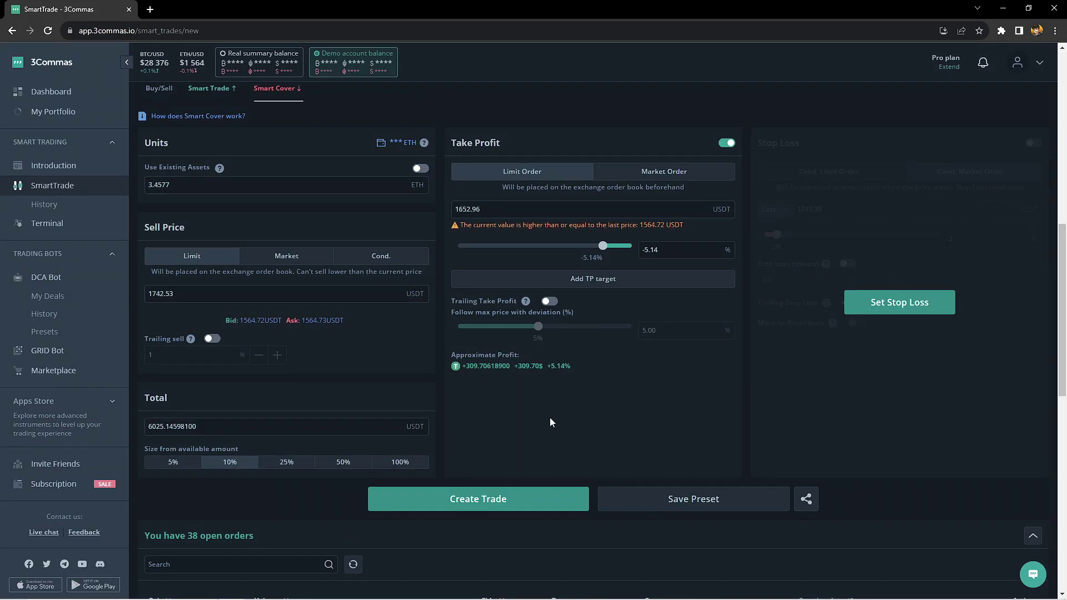
pyautogui.scroll(-1, 549, 418)
pyautogui.scroll(-3, 549, 418)
pyautogui.click(569, 385)
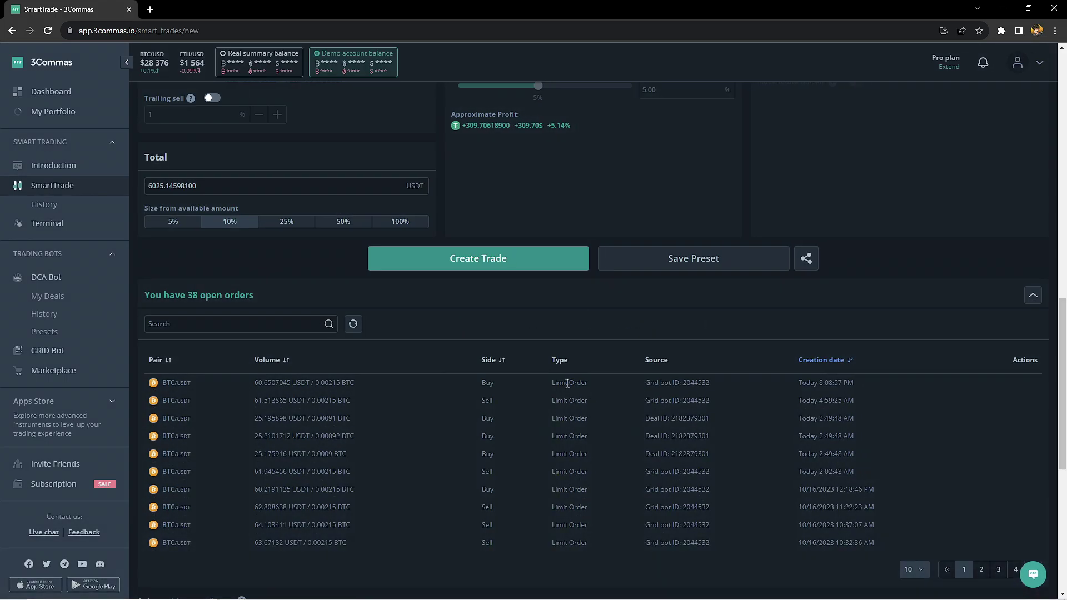